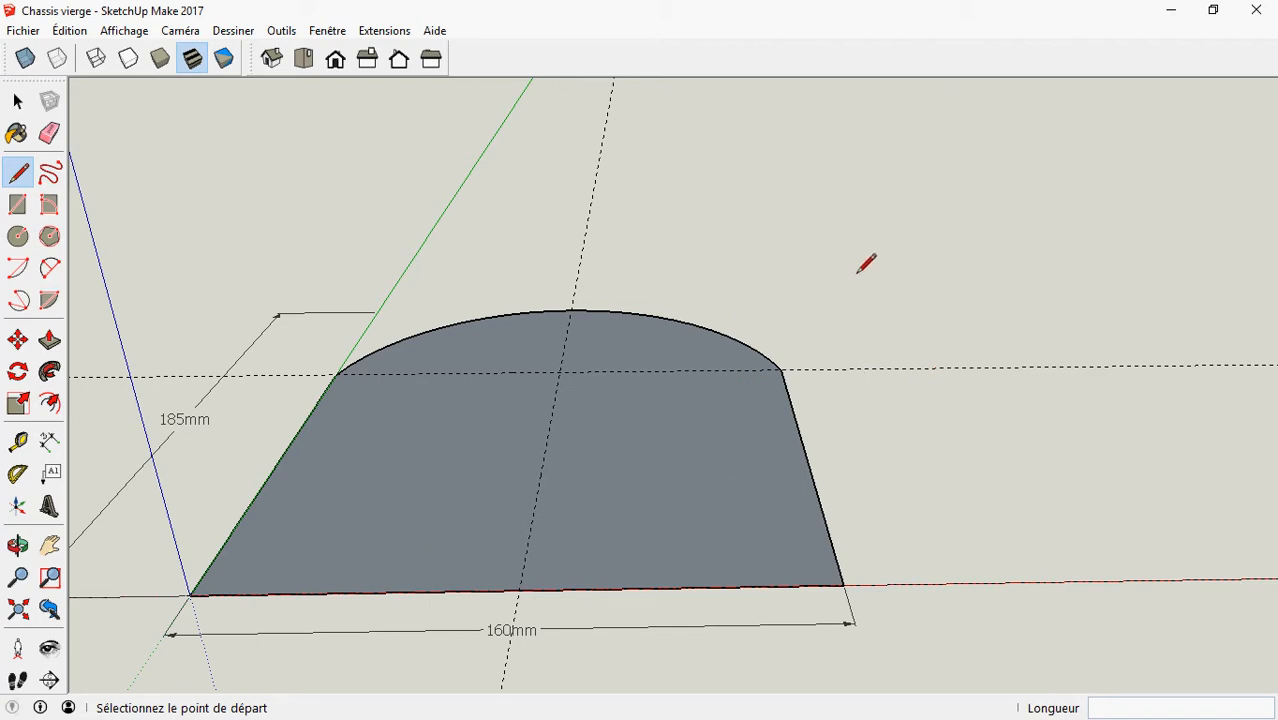
Draw a vertical rectangle 60 mm high and 80 mm wide on the cross guide, from the guide intersection to the base's right arc endpoint
scroll(880, 290, down, 1)
scroll(905, 334, up, 1)
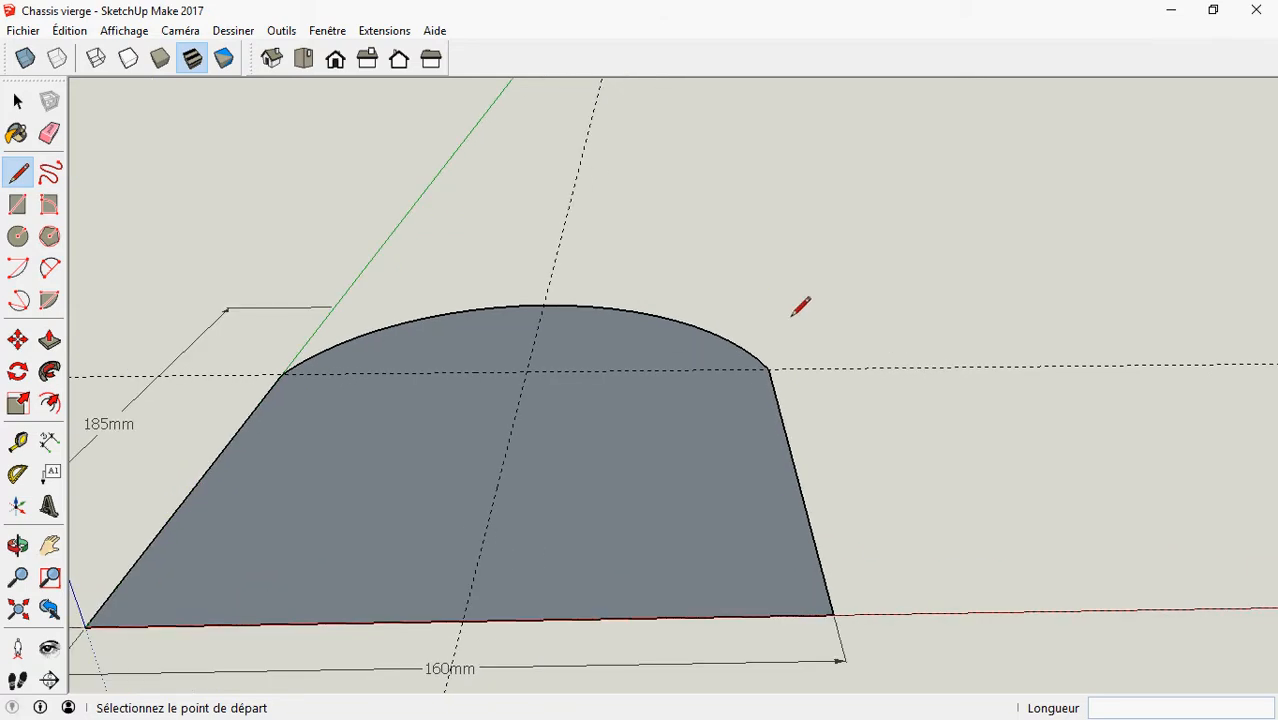
scroll(853, 290, down, 1)
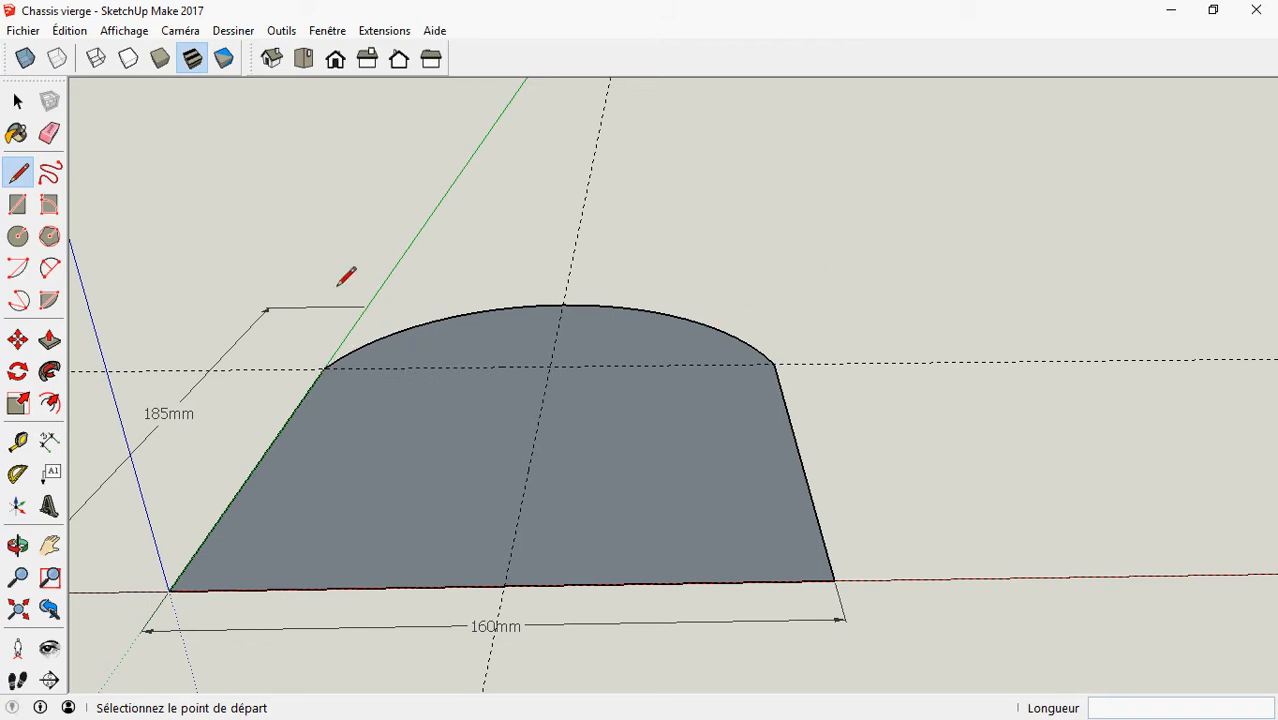
click(13, 180)
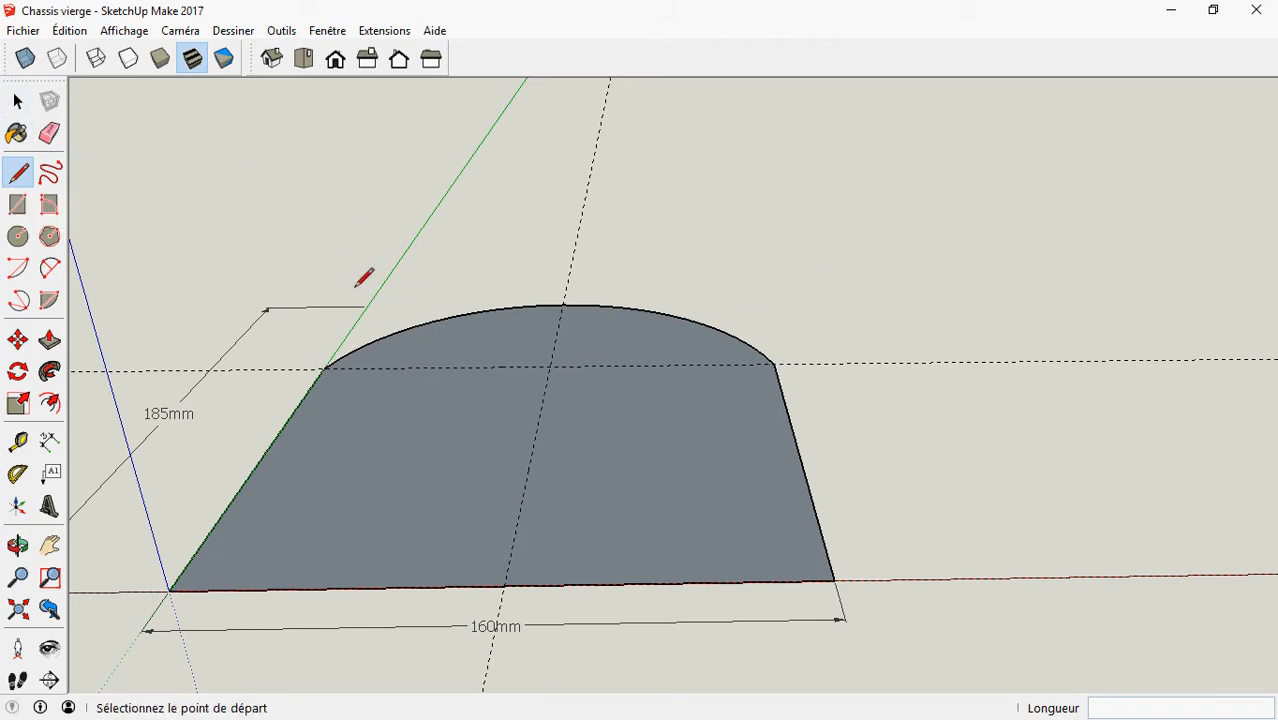
click(550, 366)
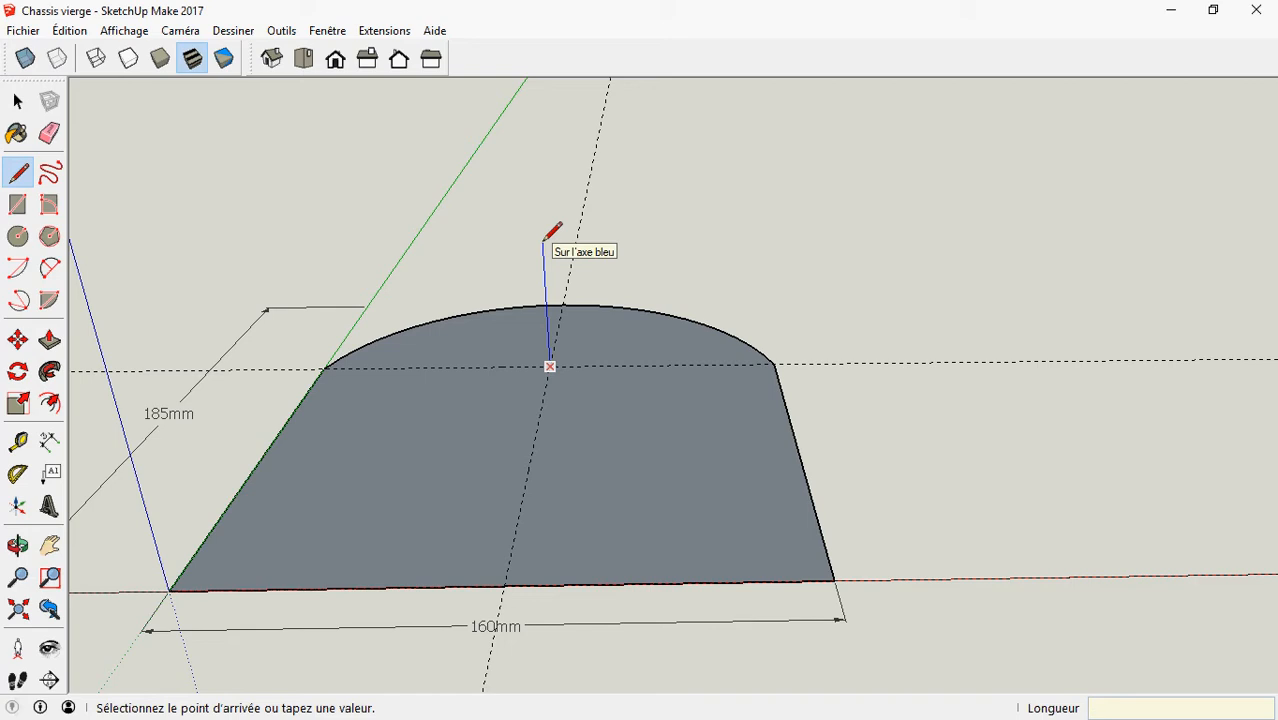
text(60)
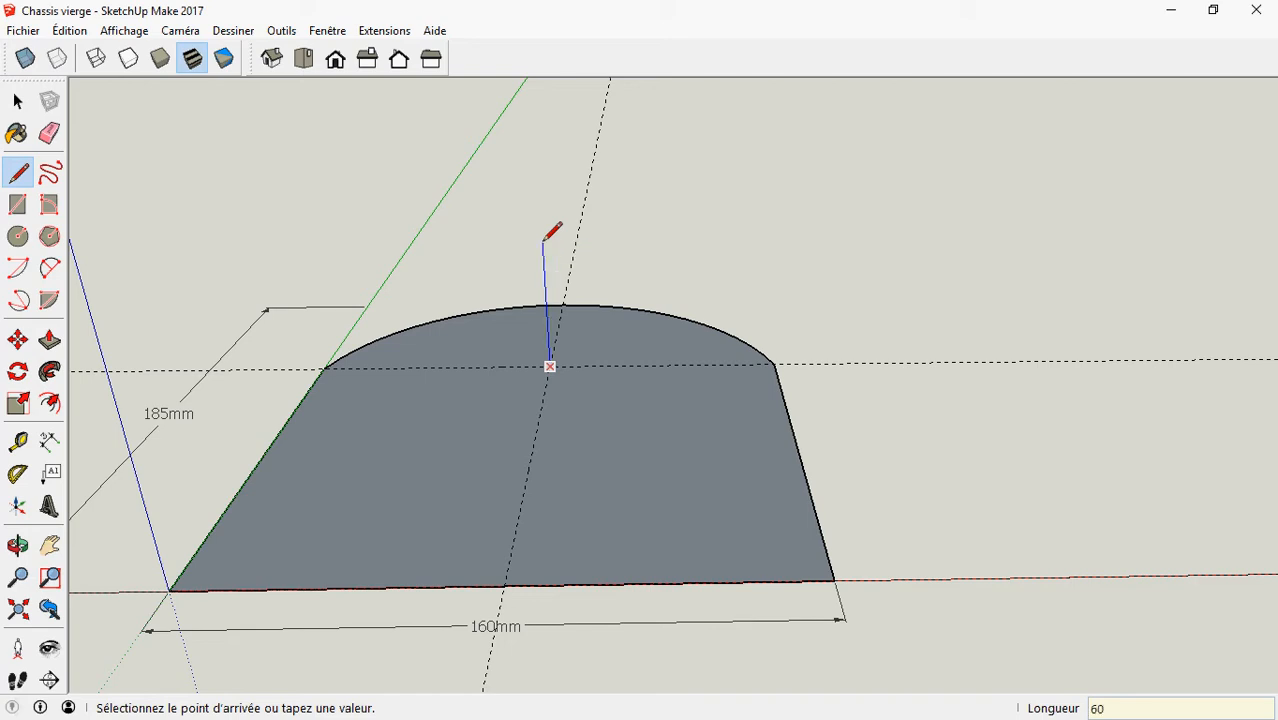
key(Return)
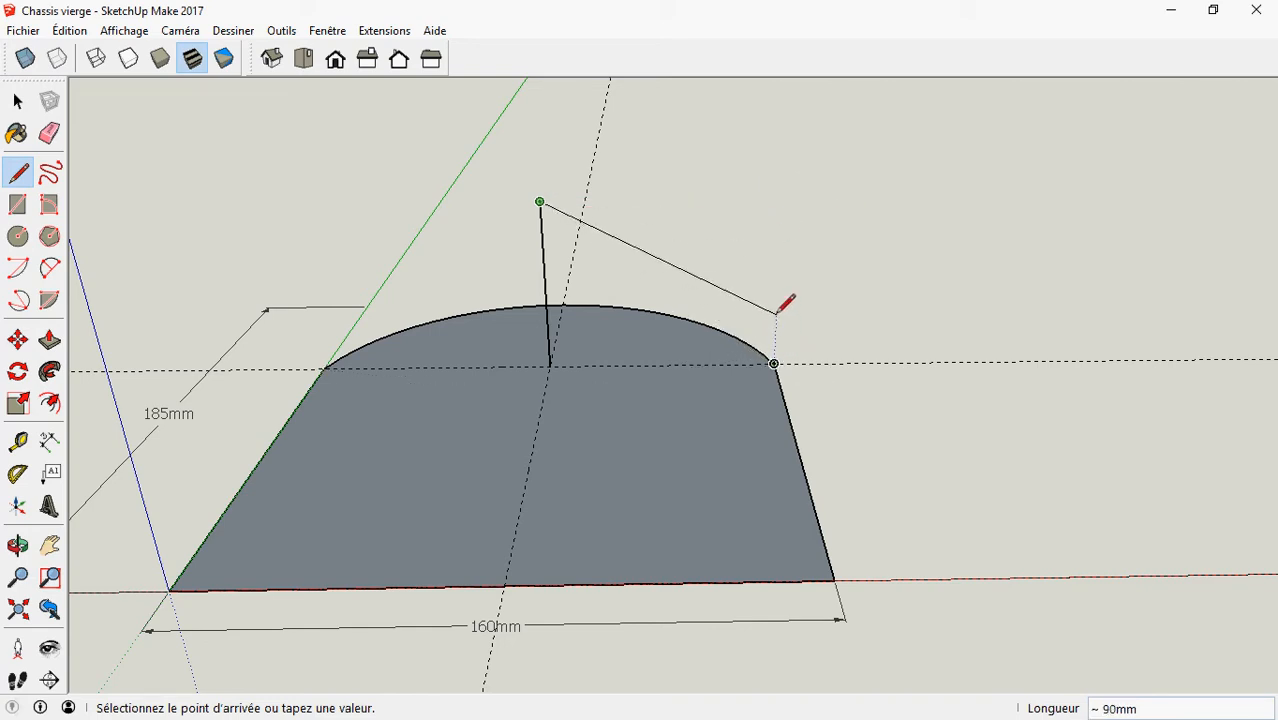
click(782, 199)
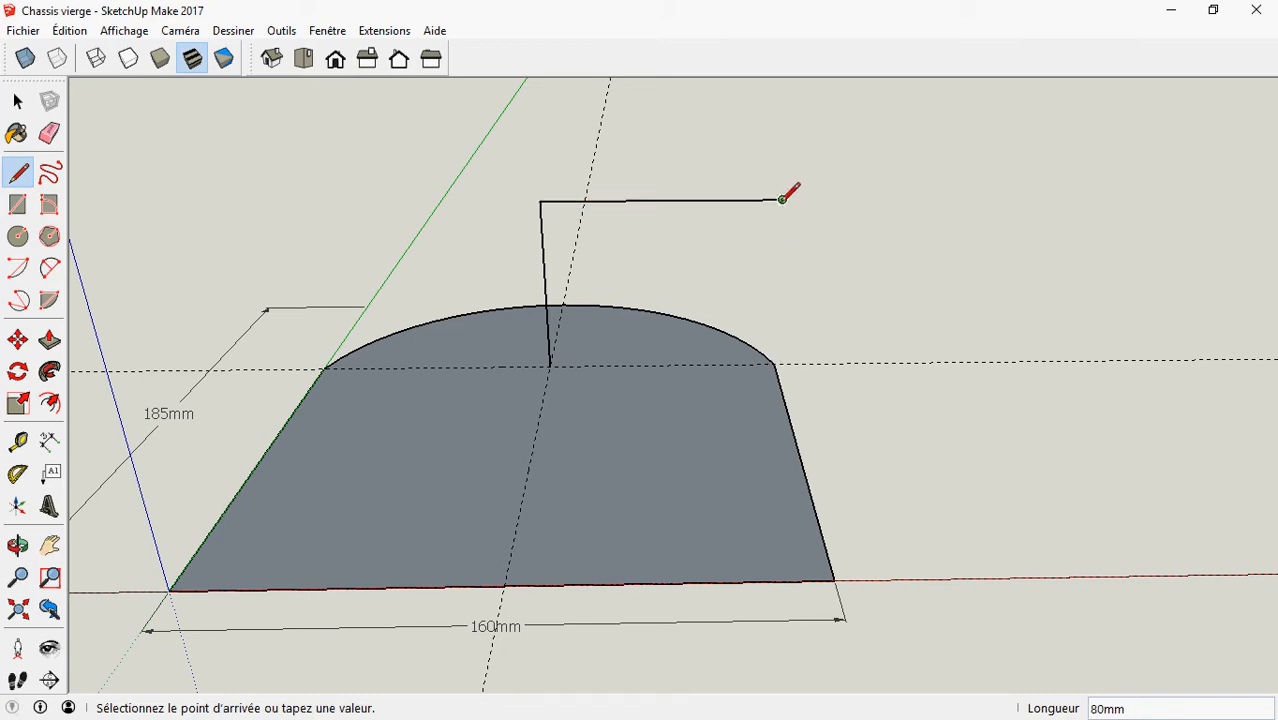
click(774, 363)
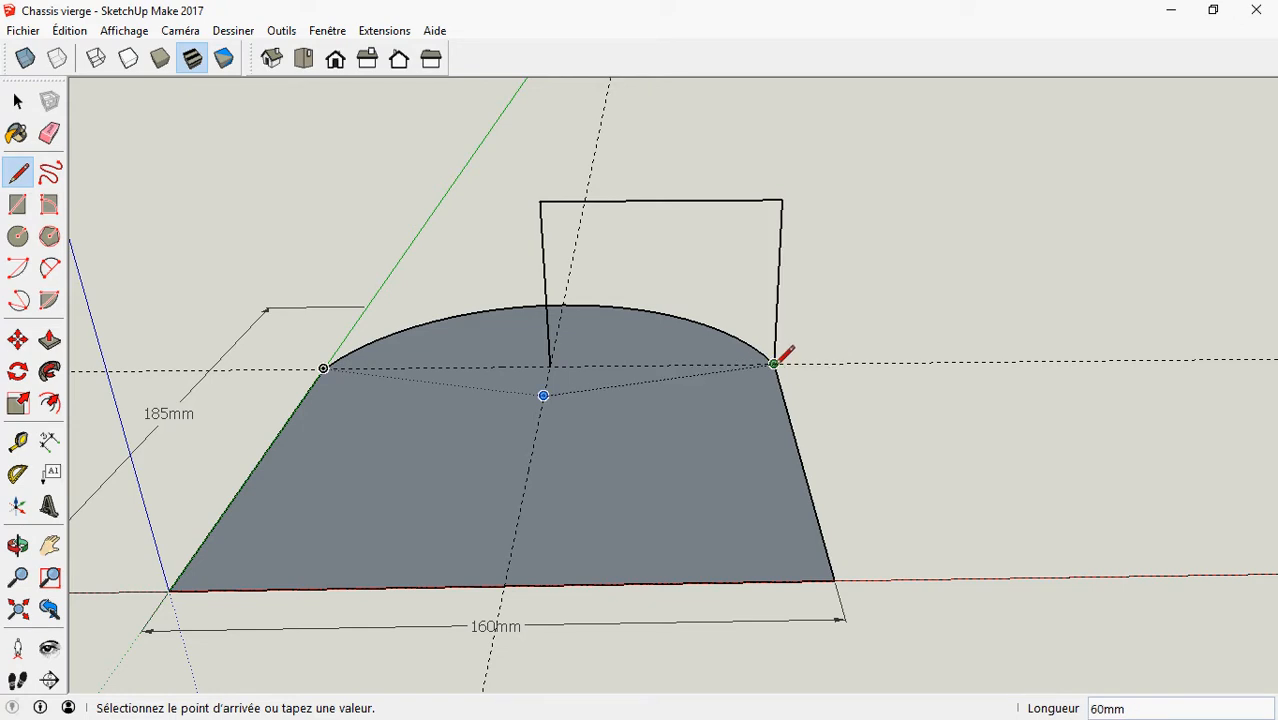
click(551, 366)
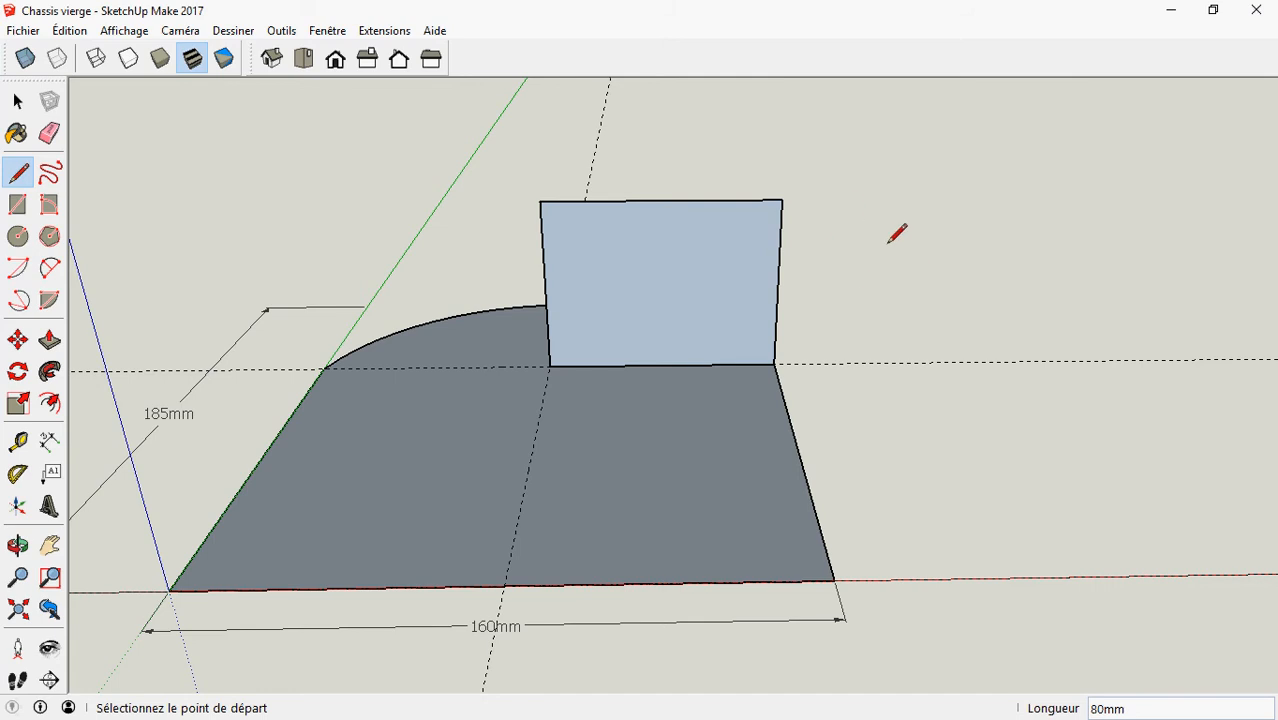
Draw two connected lines, about 43 mm and 42 mm long, across the vertical face from its upper edge to its lower outer corner
mouse_move(896, 233)
middle_down()
mouse_move(713, 257)
mouse_move(428, 422)
mouse_move(277, 428)
mouse_move(924, 197)
mouse_move(956, 214)
mouse_move(919, 157)
mouse_move(893, 242)
middle_up()
key(l)
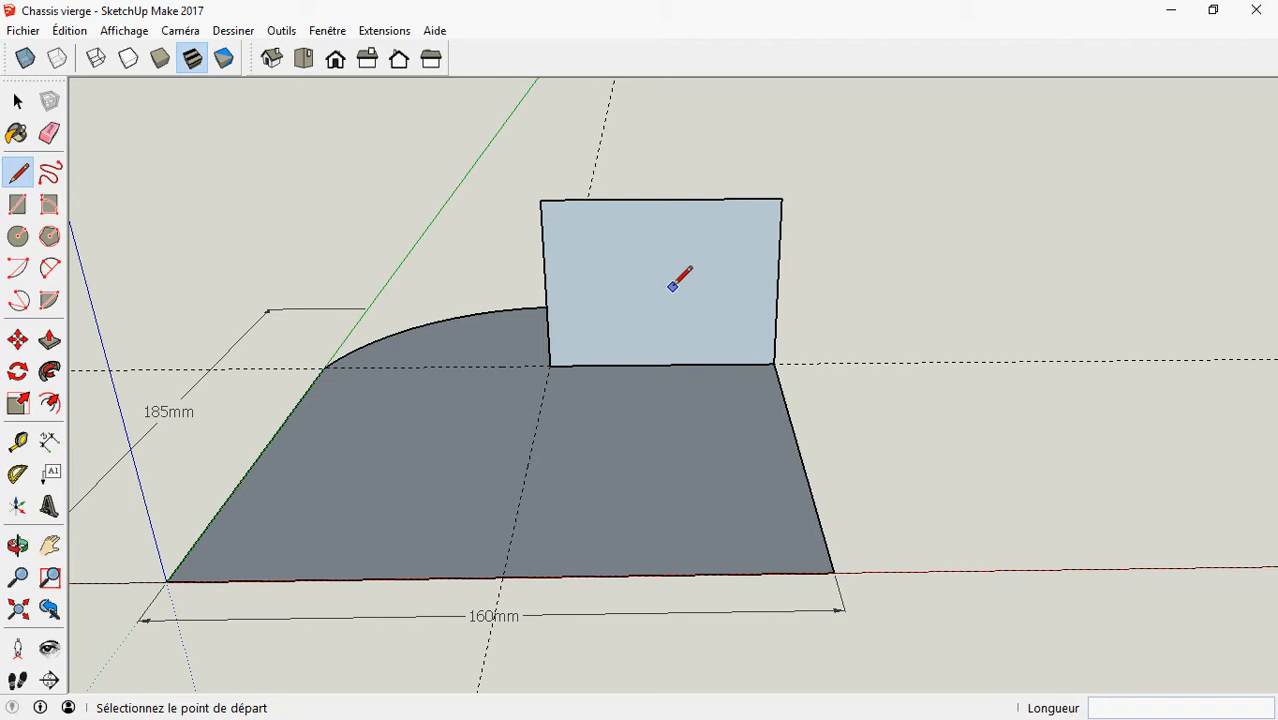
scroll(660, 288, down, 1)
middle_drag(678, 343, 690, 240)
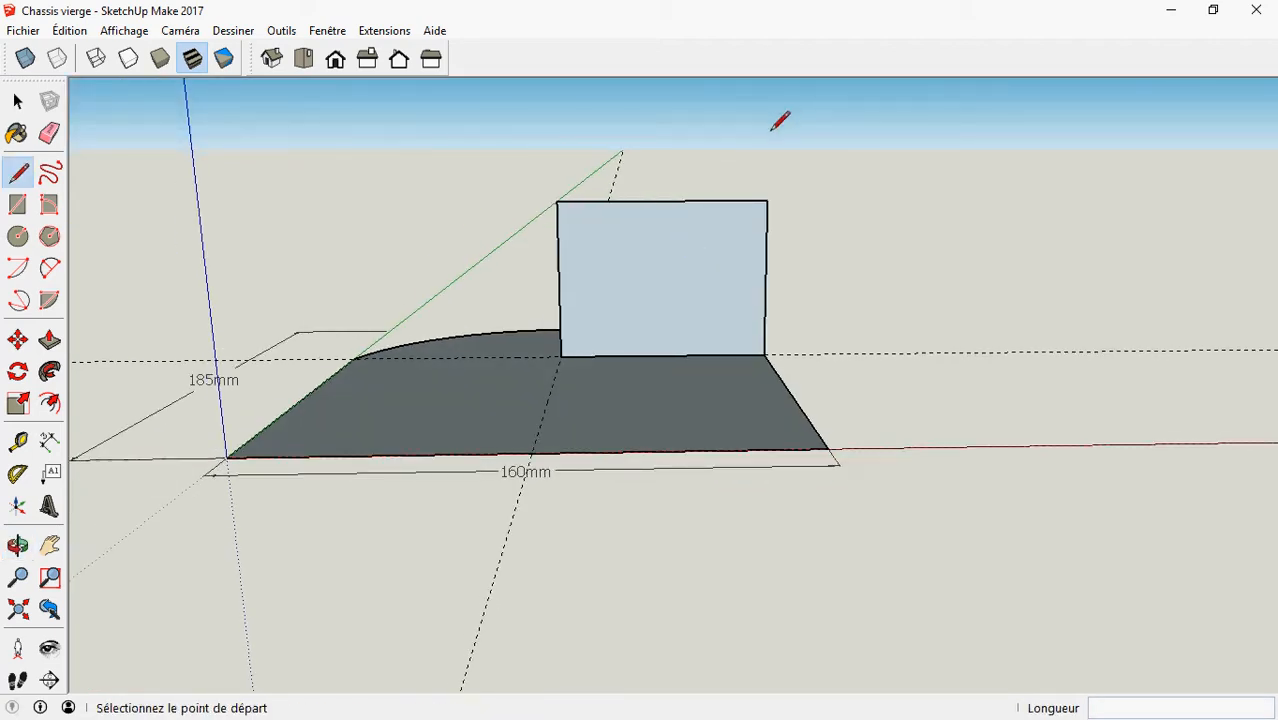
scroll(735, 137, up, 2)
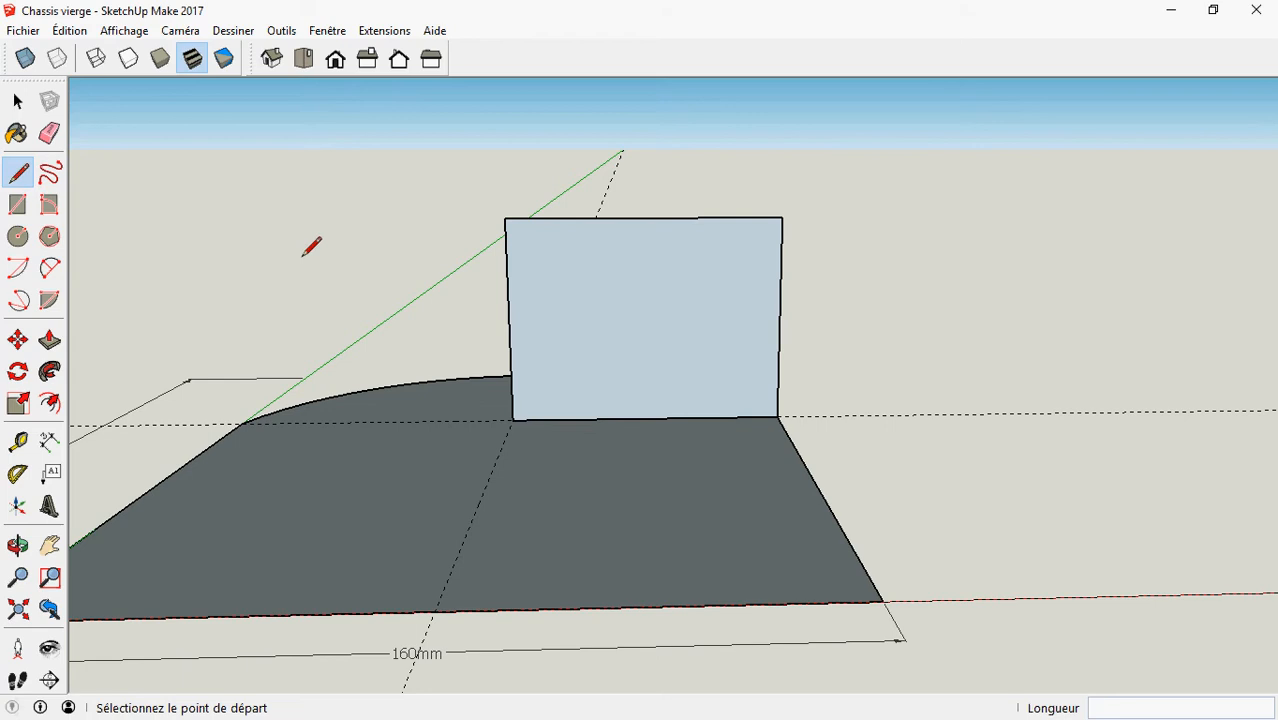
click(586, 216)
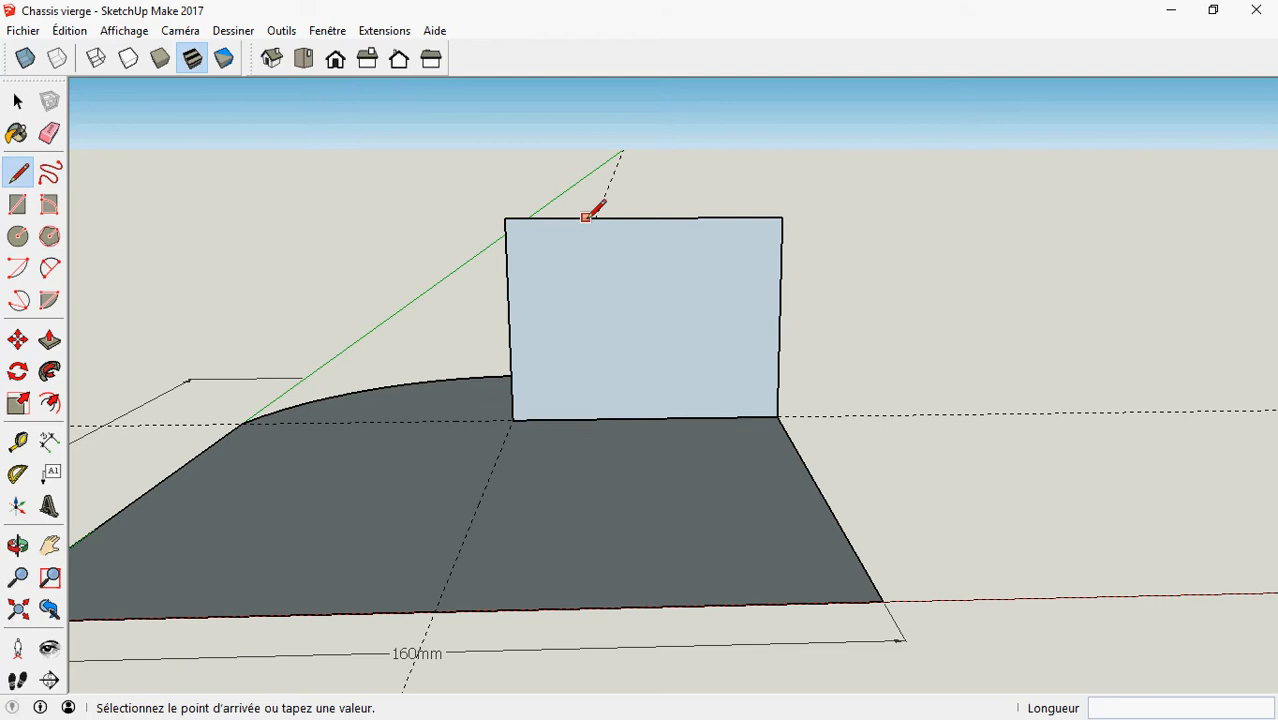
click(722, 291)
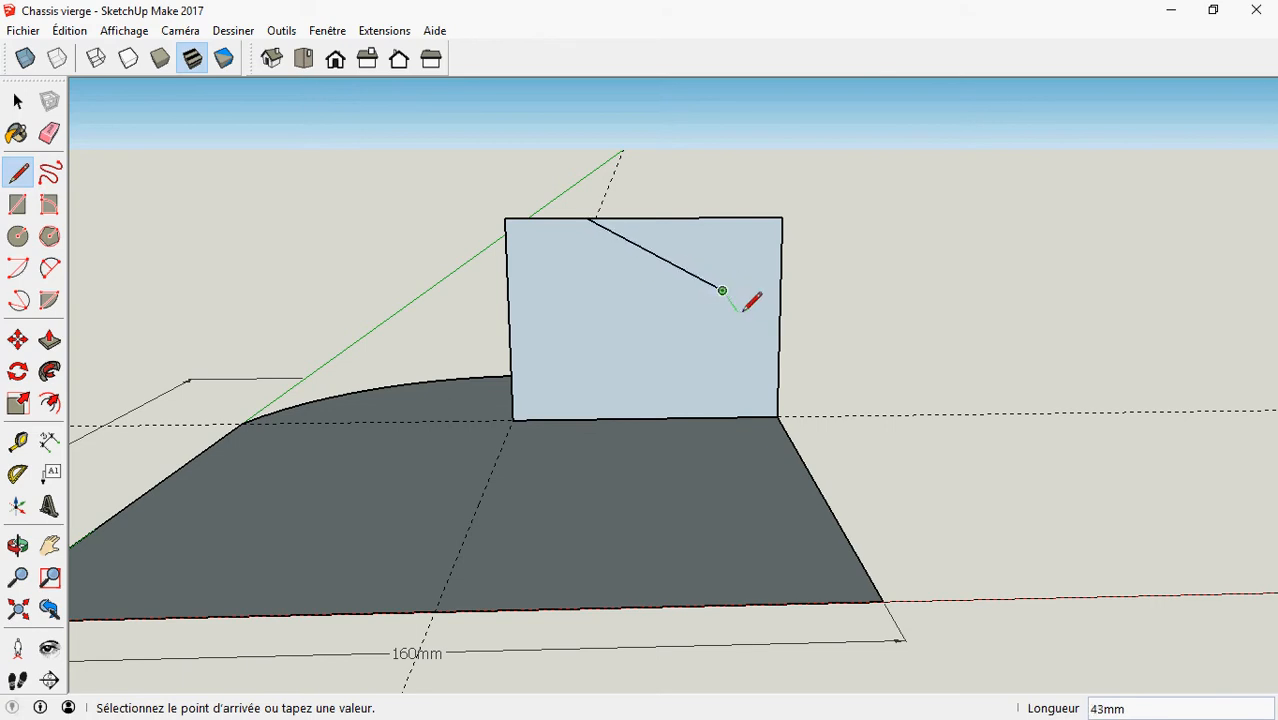
click(777, 416)
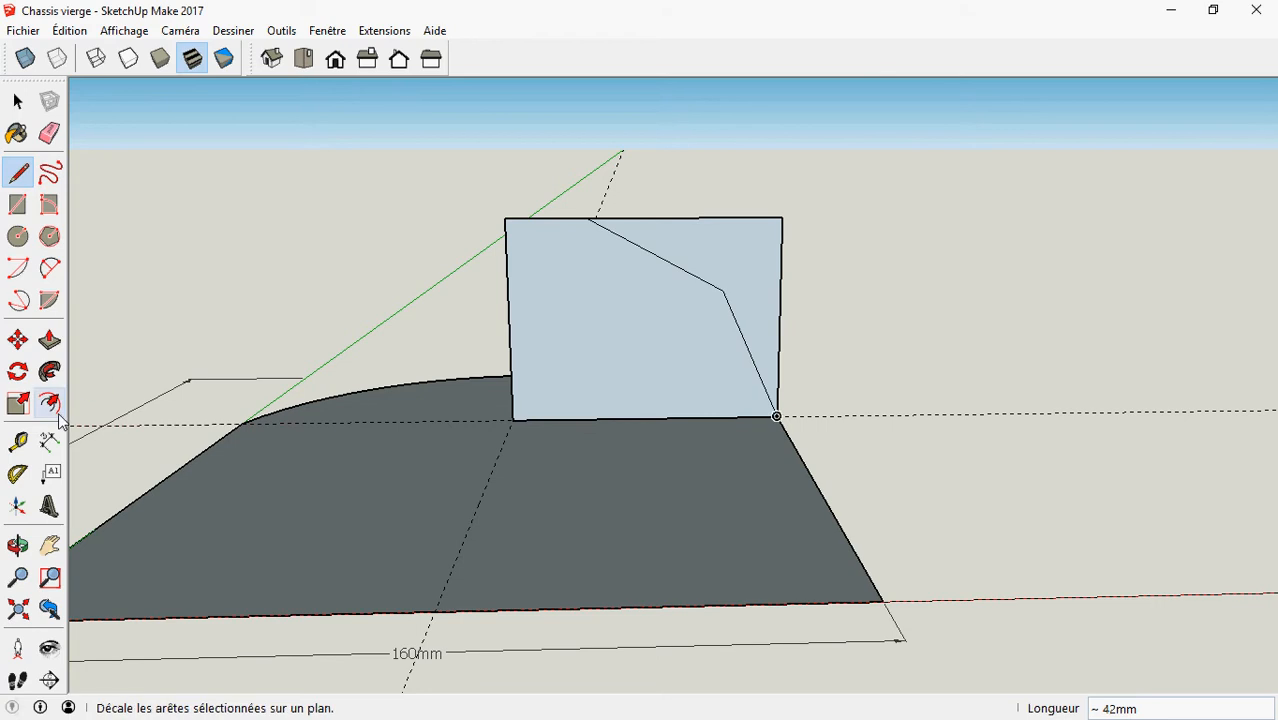
Offset the short upper edge segment and the two slanted lines inward by 0.4 mm
scroll(597, 243, up, 1)
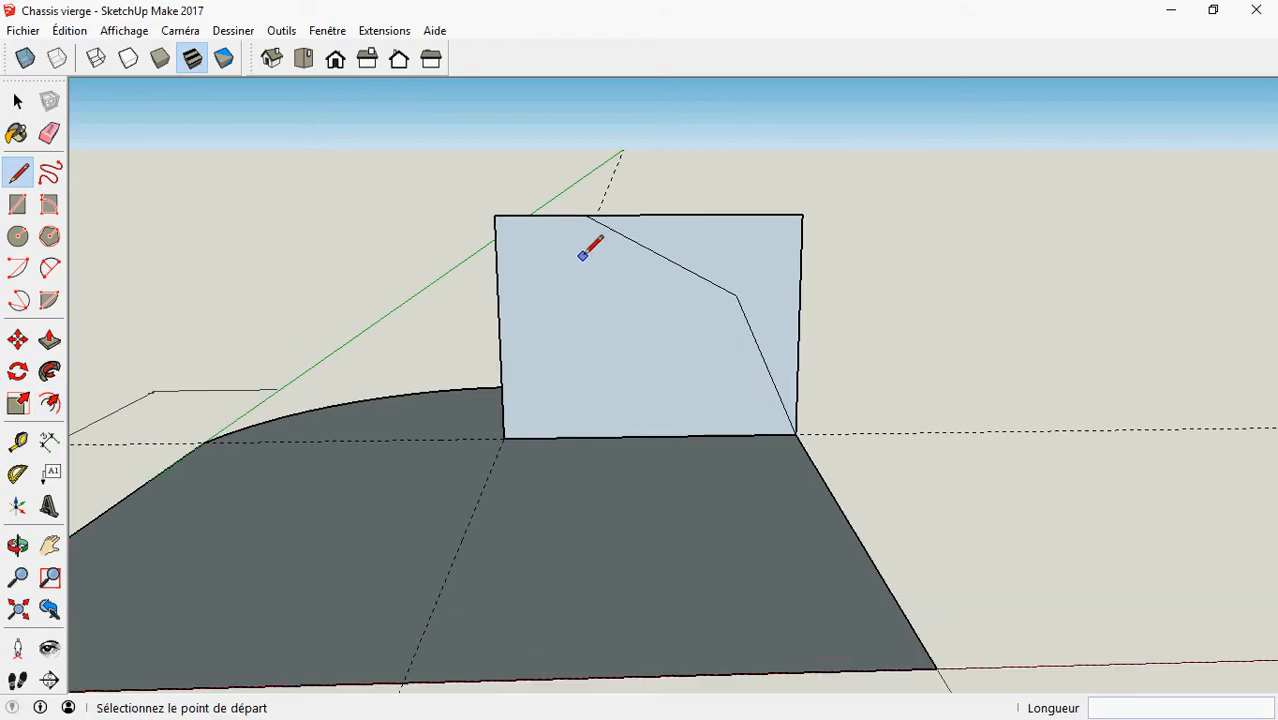
key(space)
scroll(600, 258, up, 2)
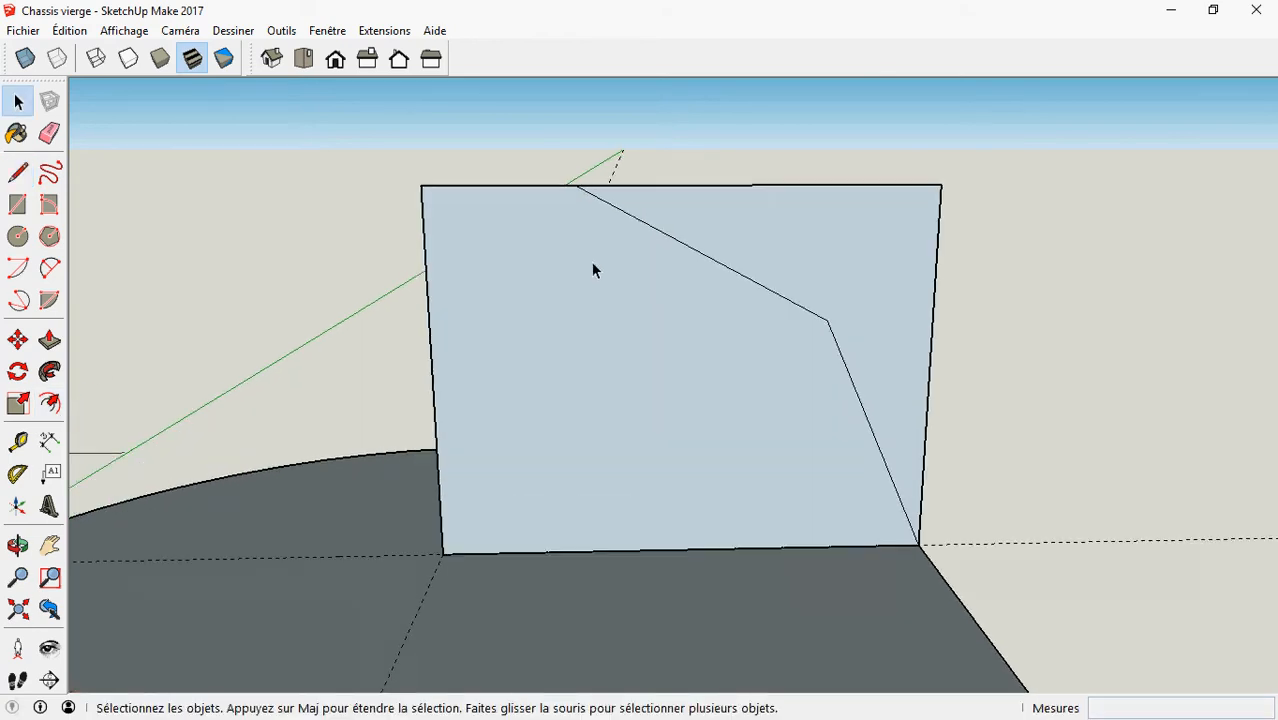
scroll(591, 265, up, 1)
click(515, 169)
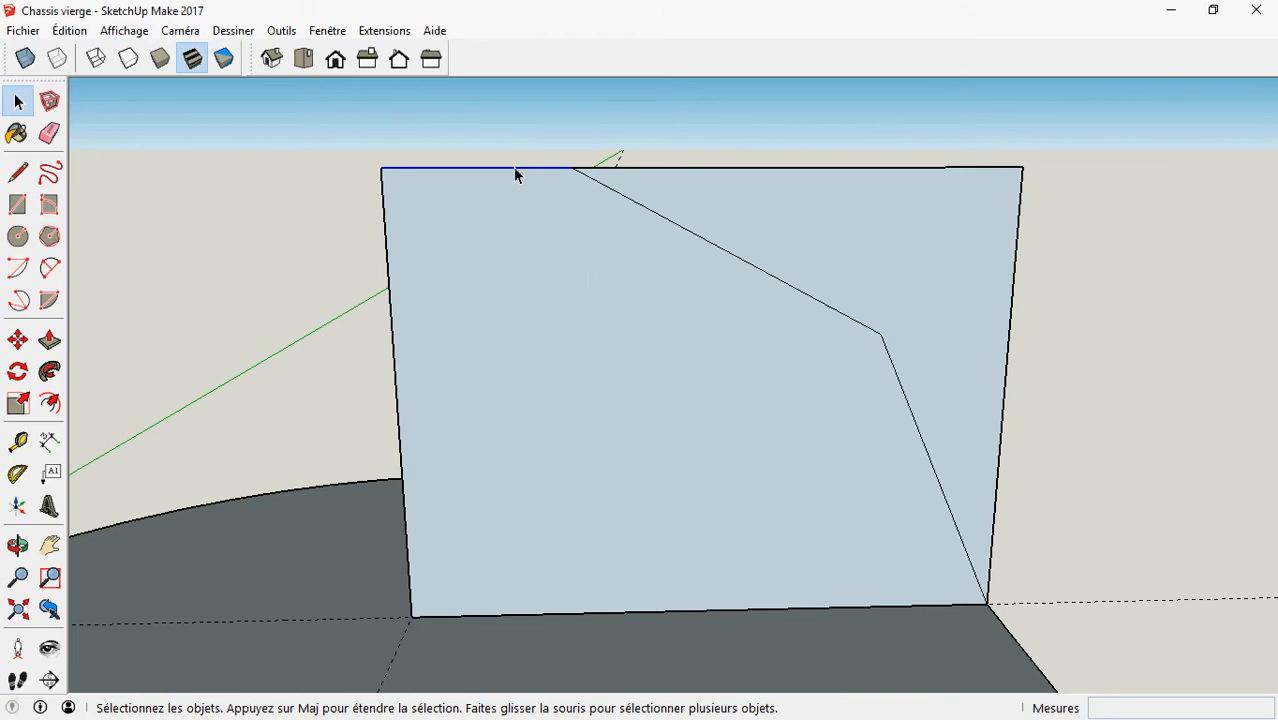
shift+click(718, 252)
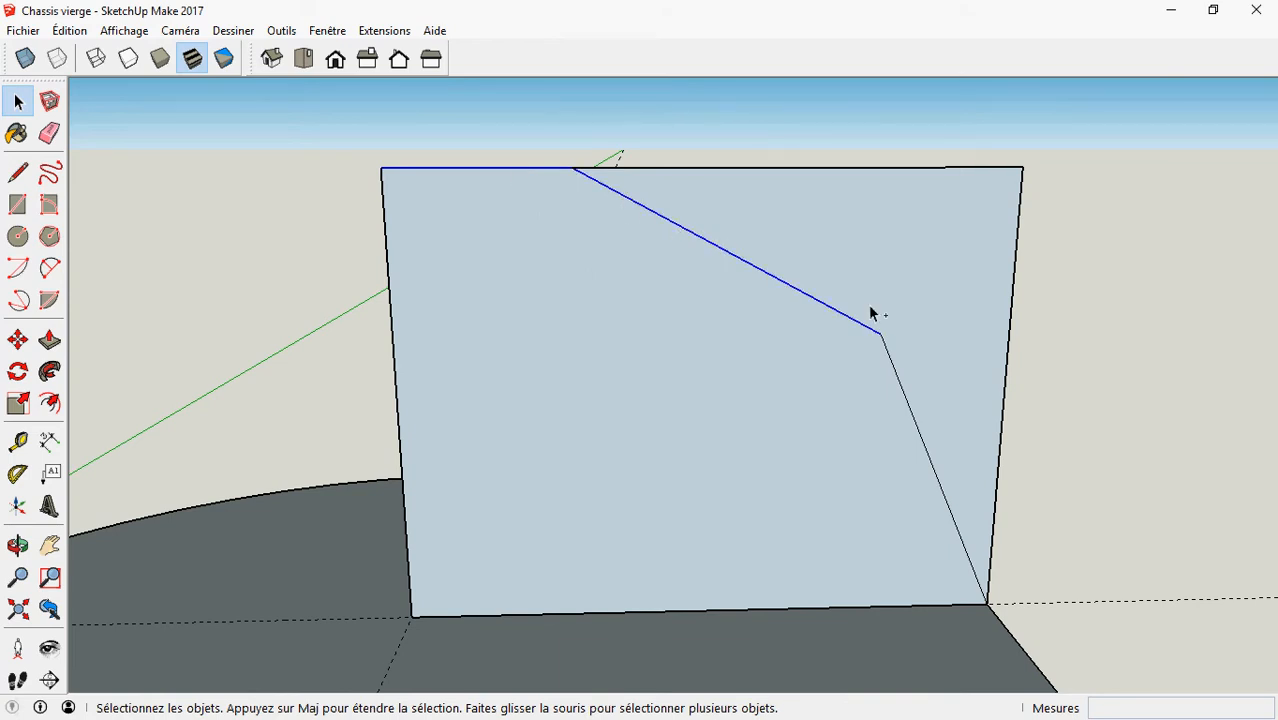
shift+click(916, 423)
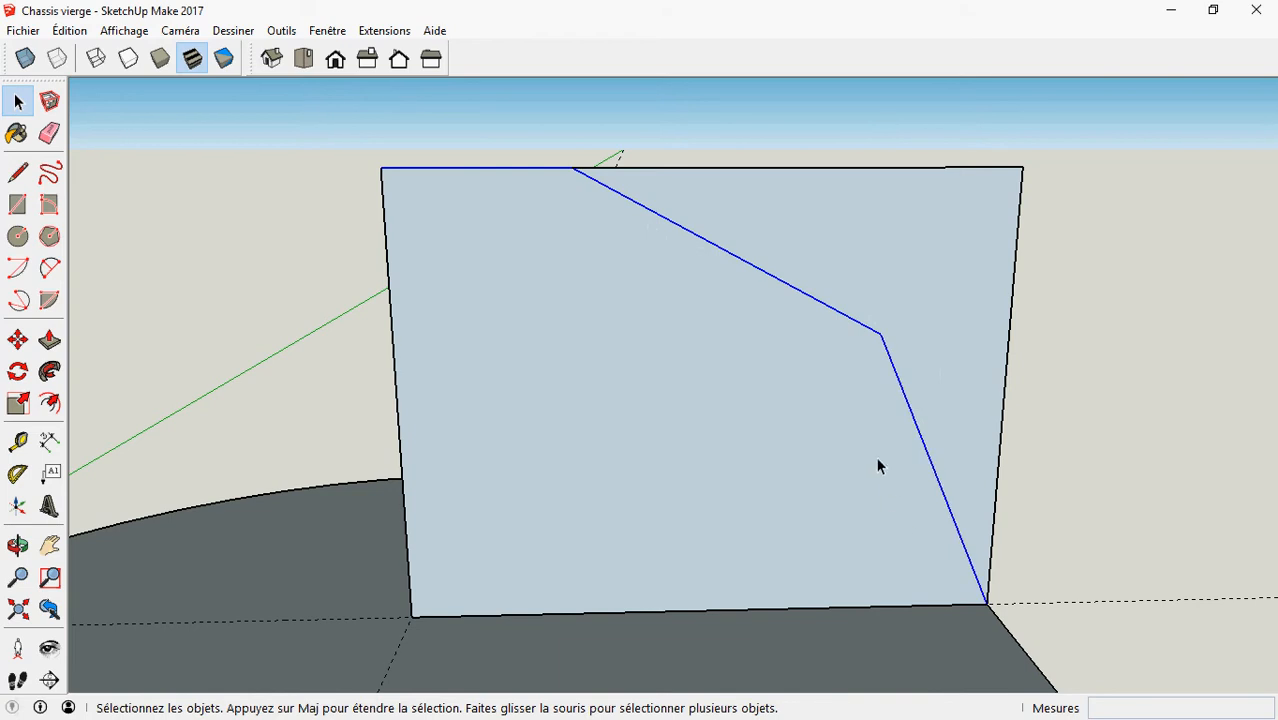
click(51, 406)
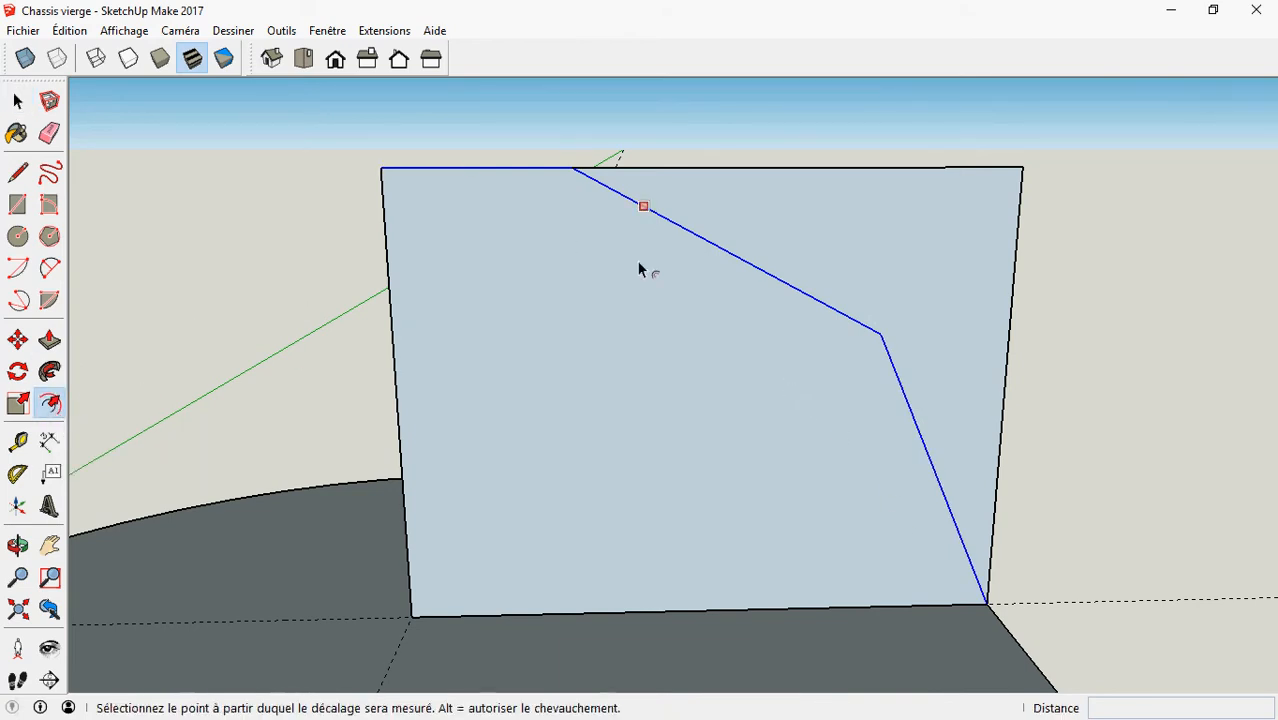
click(676, 226)
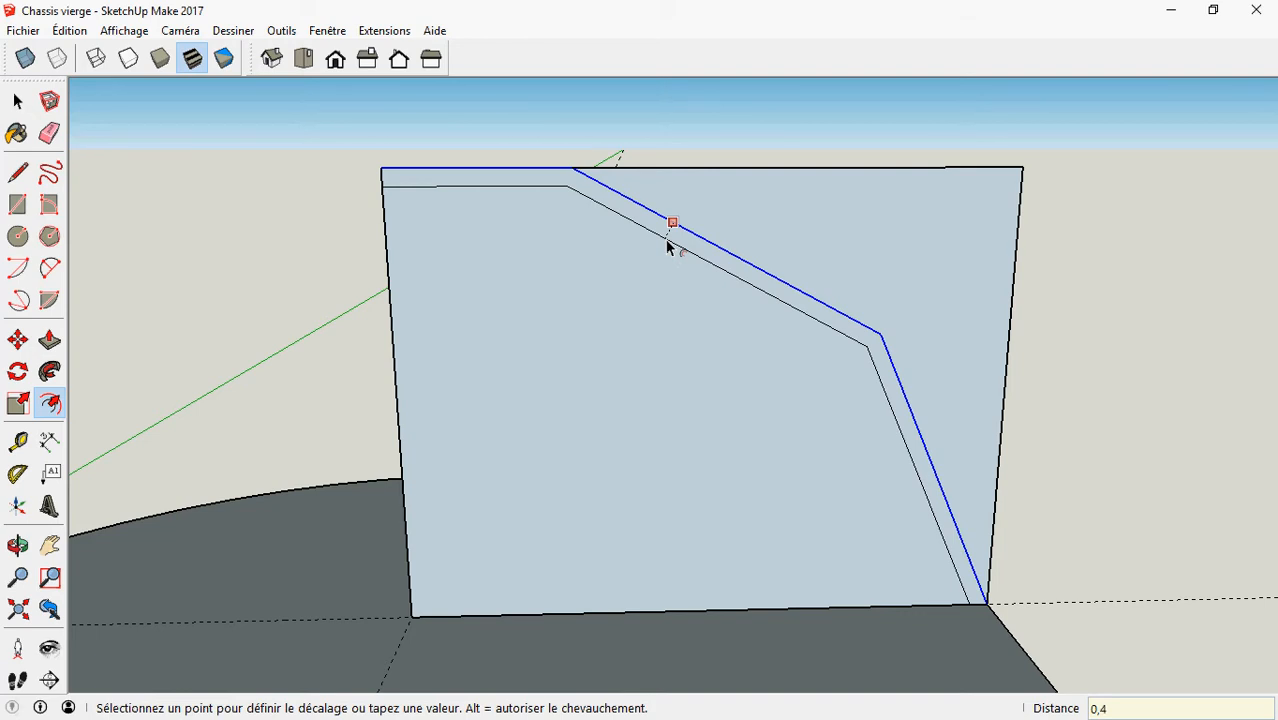
key(Return)
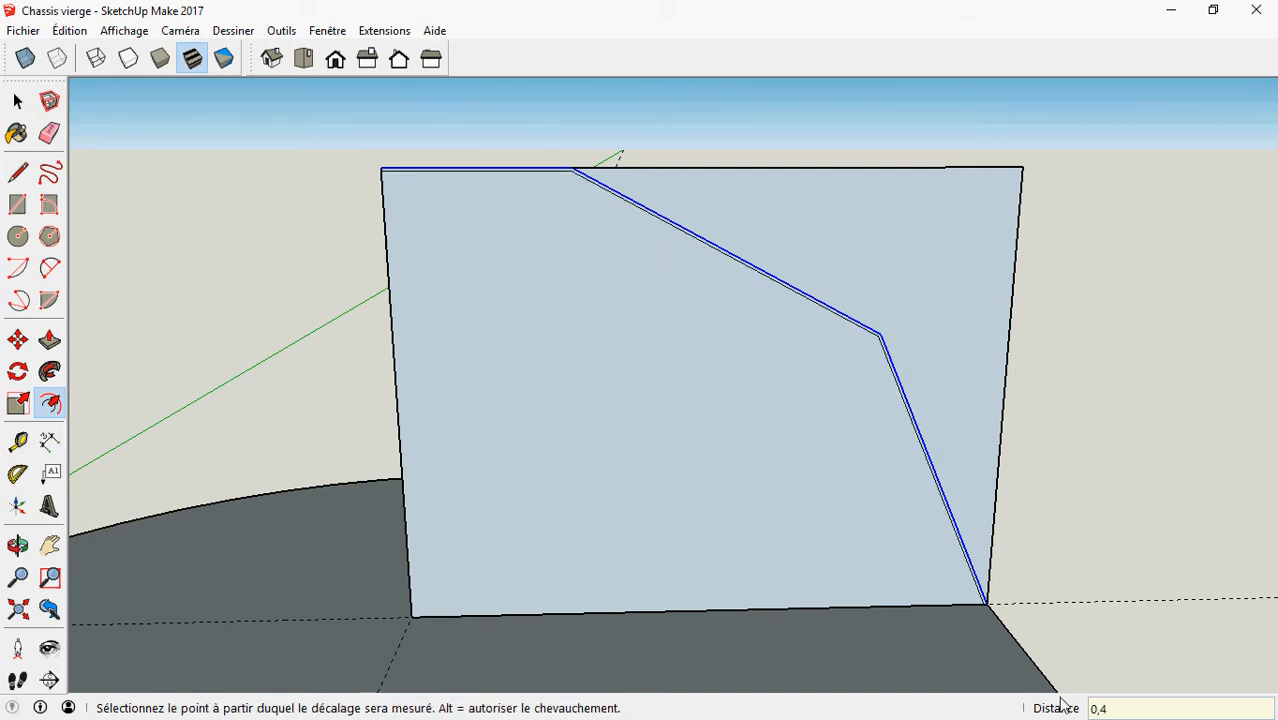
Erase the short end of the offset line that sticks out below the base
scroll(1001, 673, up, 5)
middle_drag(1087, 598, 905, 482)
scroll(744, 452, up, 9)
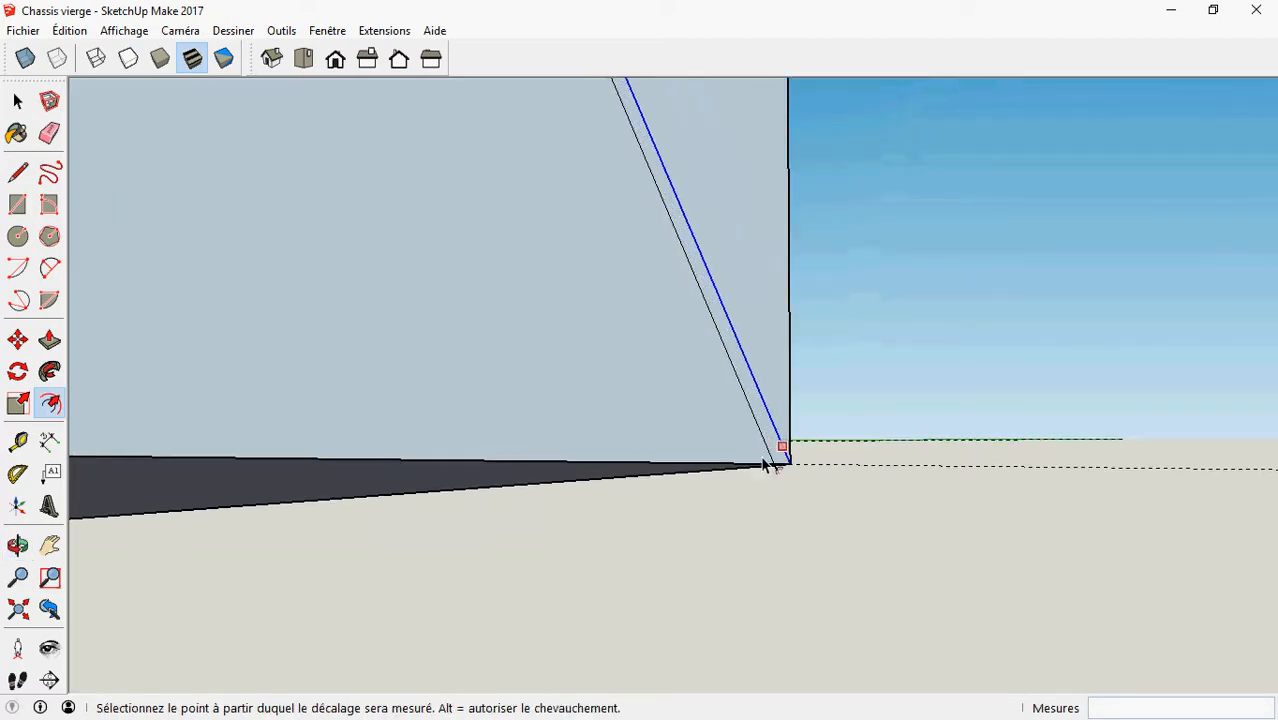
scroll(770, 475, up, 2)
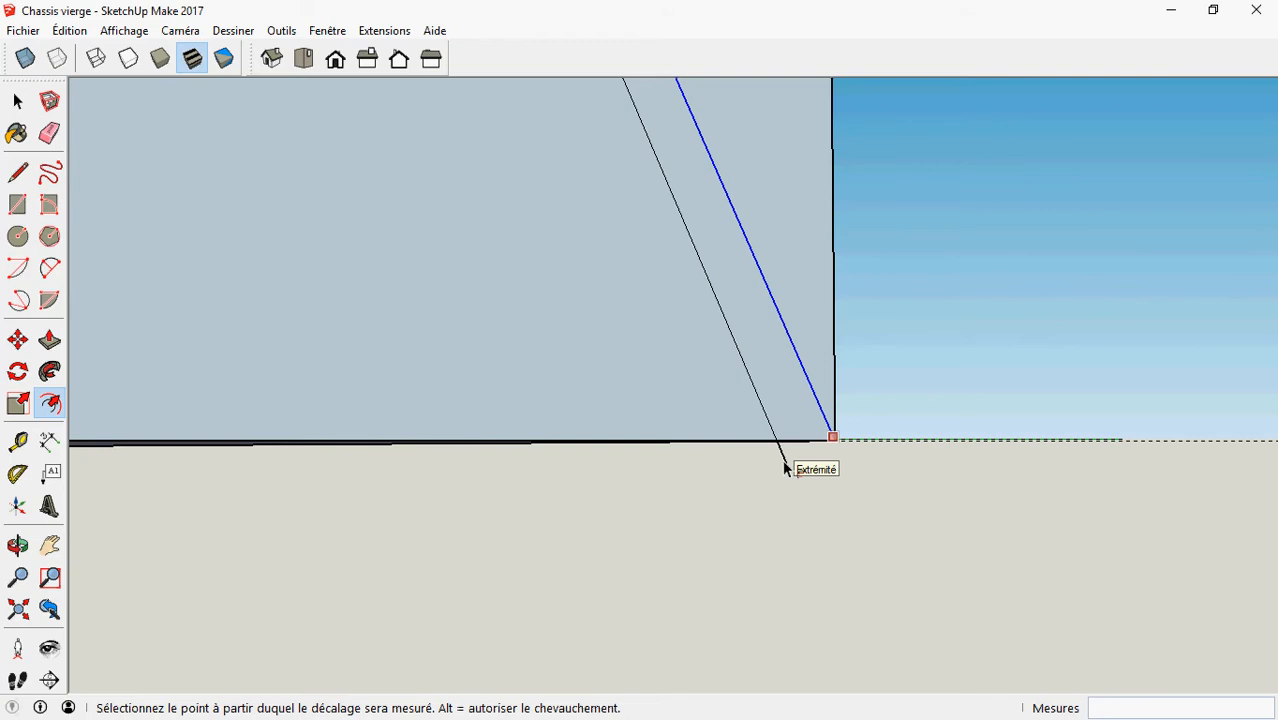
key(e)
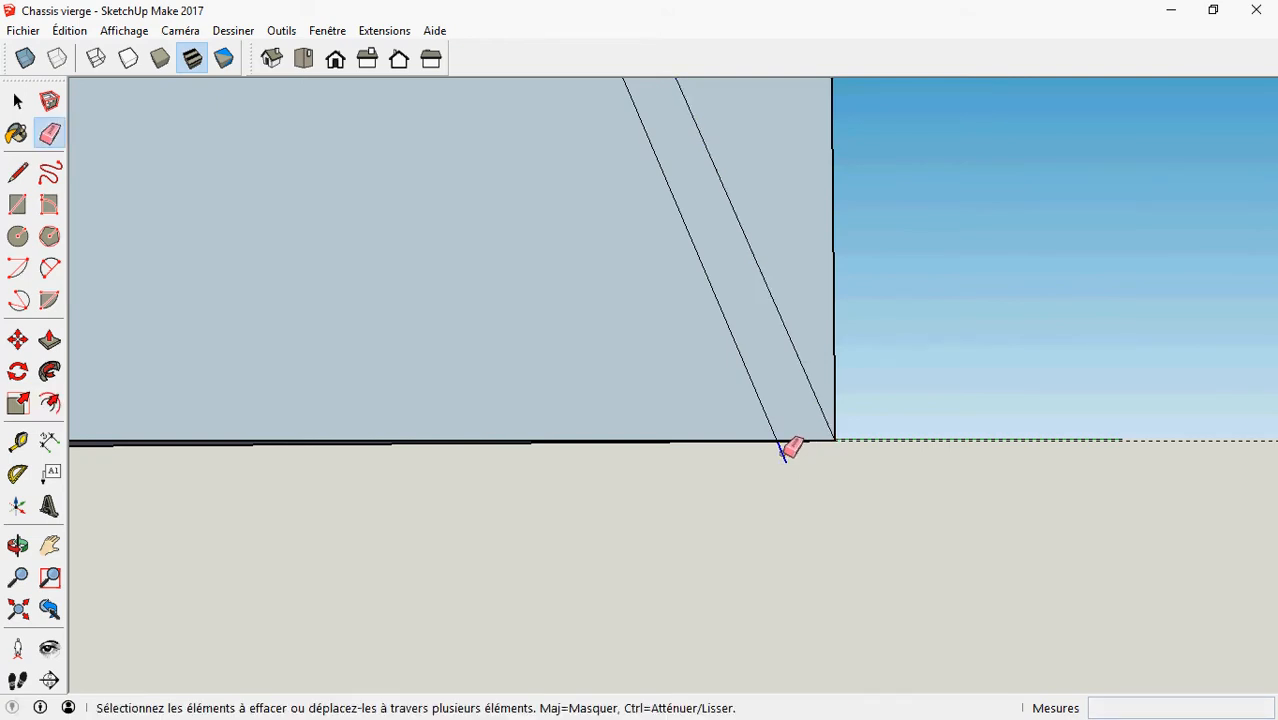
scroll(788, 450, down, 1)
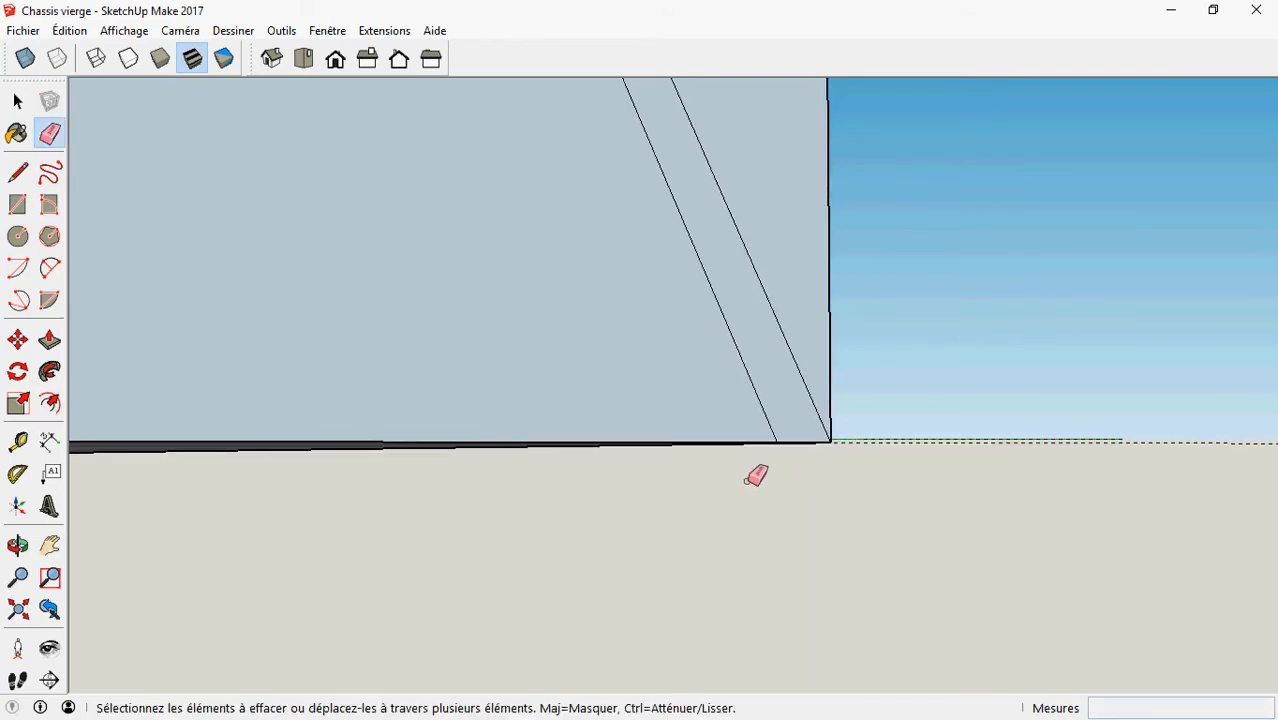
Erase the vertical rectangle's leftover outer, inner and bottom edges, keeping only the thin bent profile strip
click(17, 608)
mouse_move(258, 420)
middle_down()
mouse_move(491, 278)
mouse_move(690, 379)
mouse_move(679, 294)
middle_up()
scroll(1068, 272, up, 3)
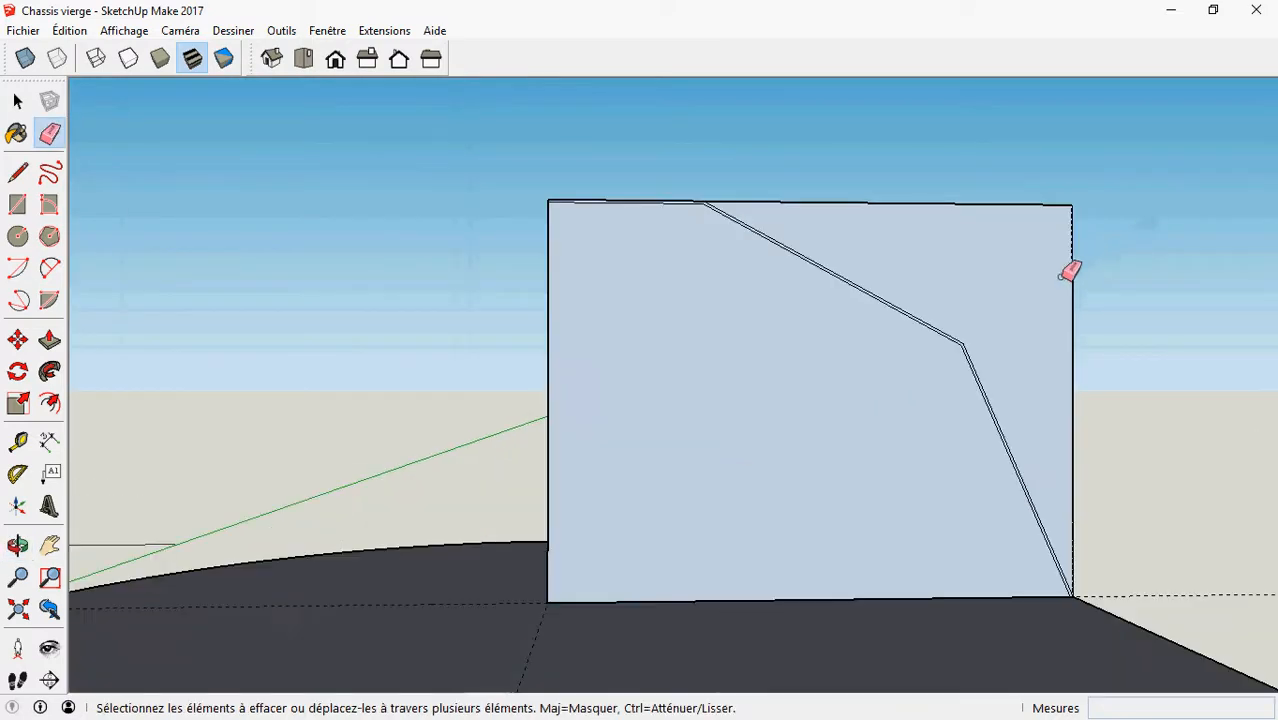
scroll(1061, 277, up, 2)
drag(808, 163, 1110, 394)
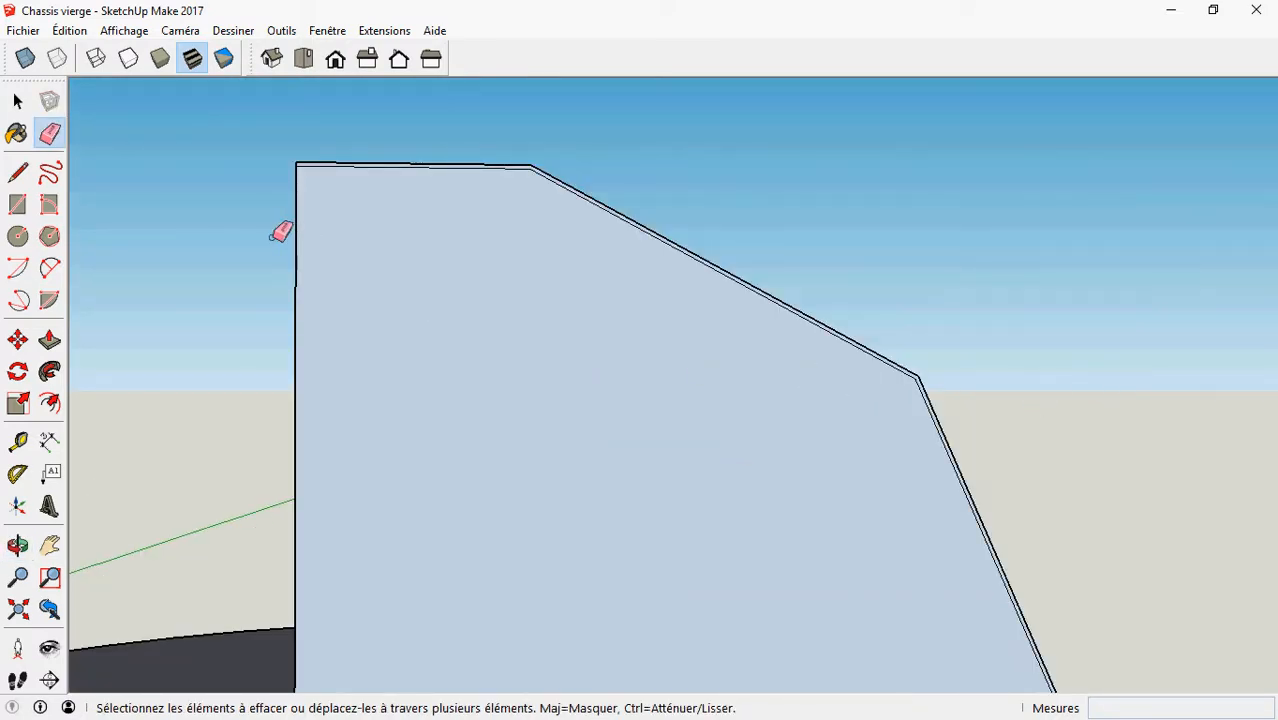
drag(281, 232, 394, 294)
scroll(400, 294, down, 2)
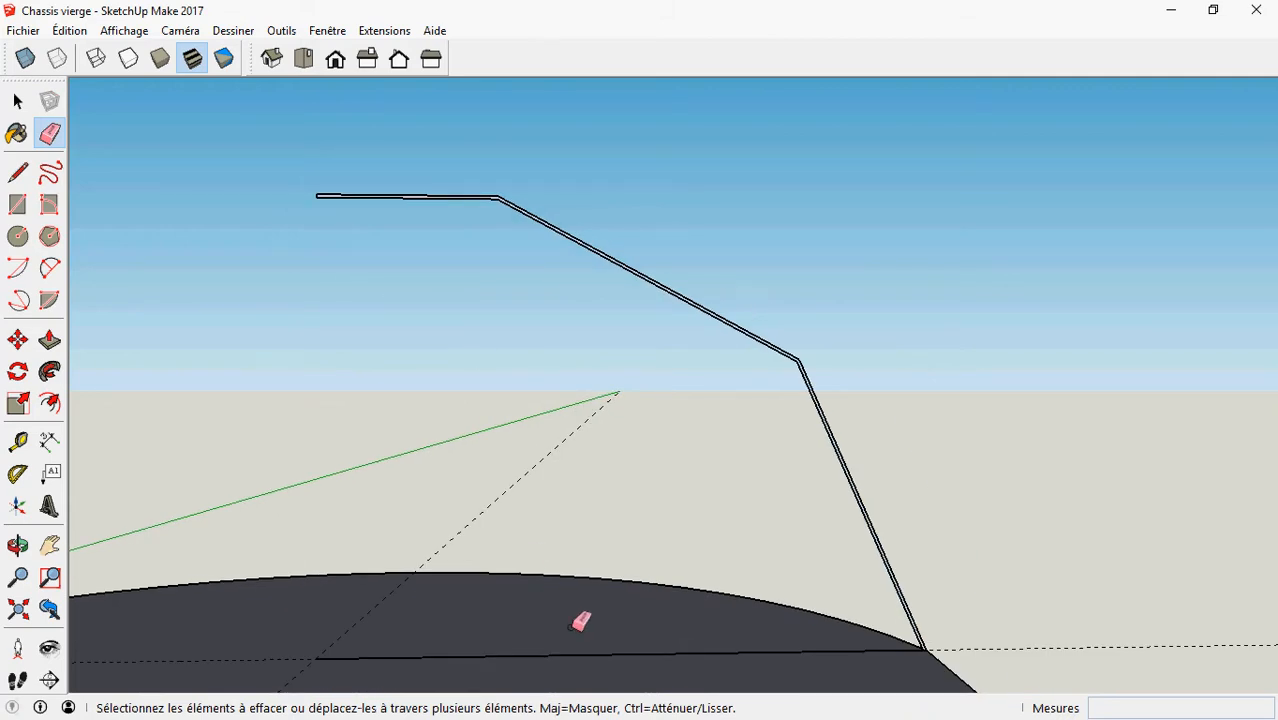
click(604, 651)
scroll(576, 500, down, 4)
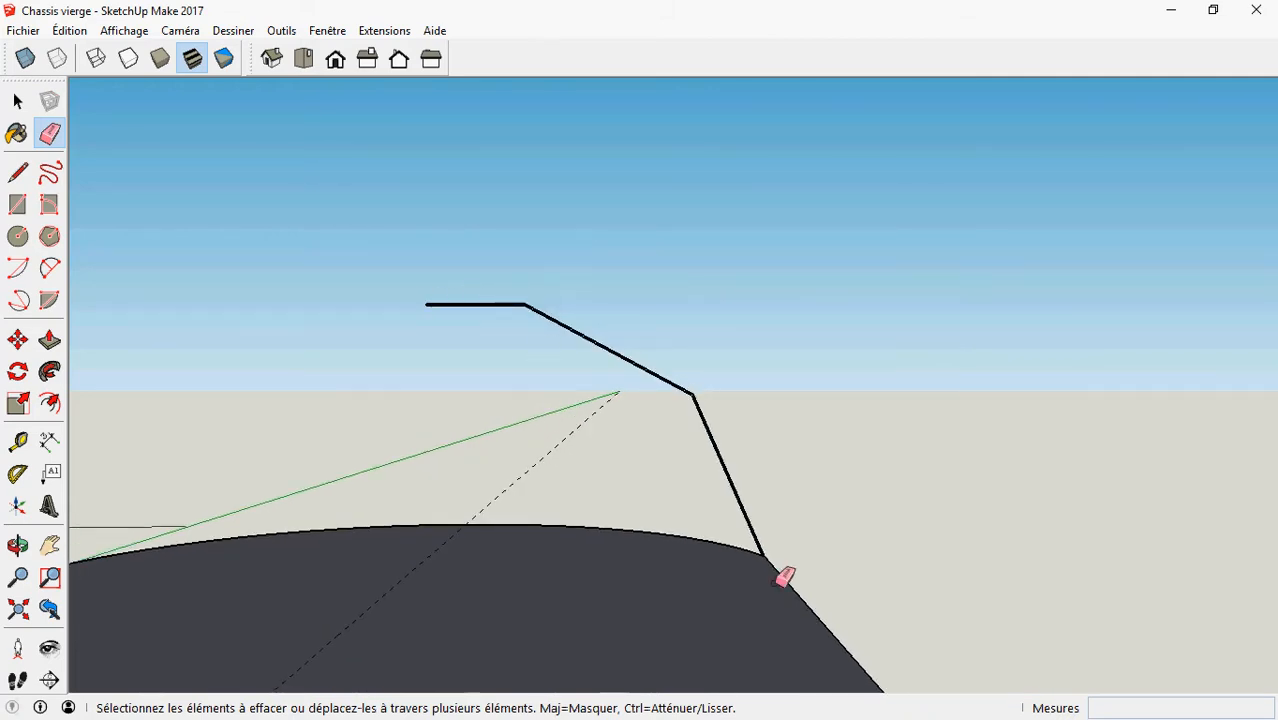
Sweep the thin bent profile strip around the perimeter of the chassis base face with Follow Me
scroll(770, 560, down, 3)
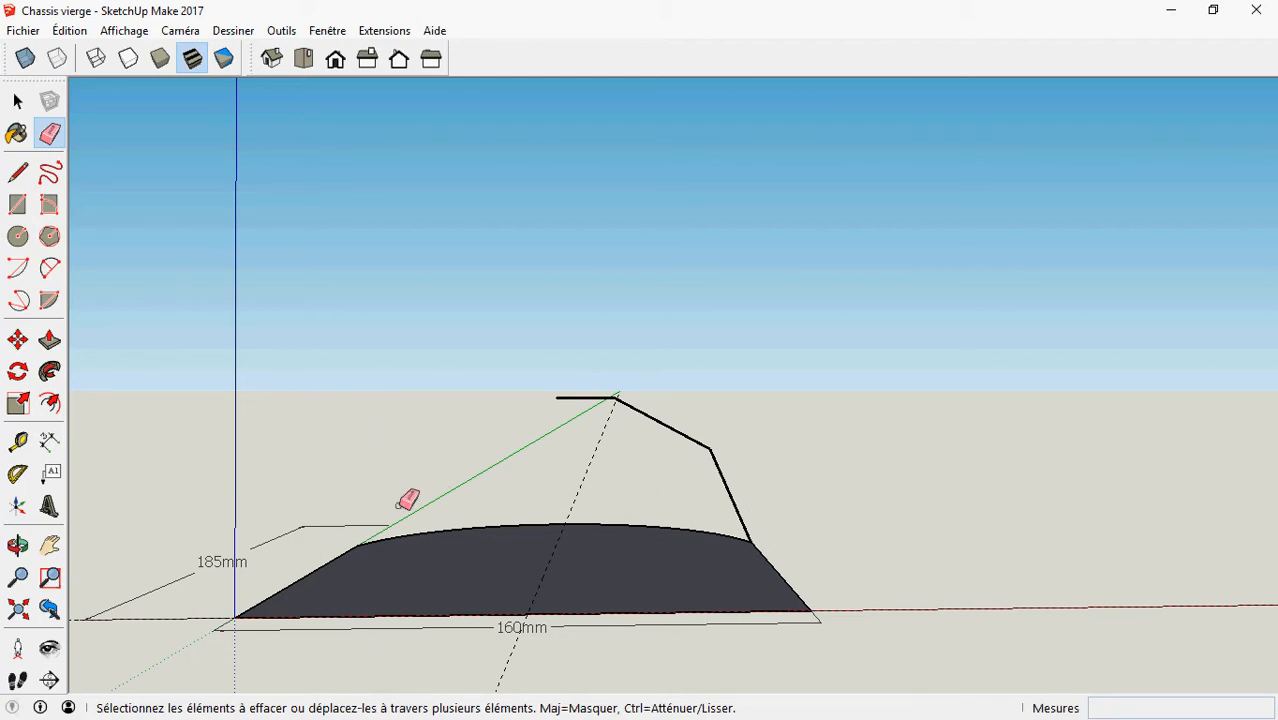
key(space)
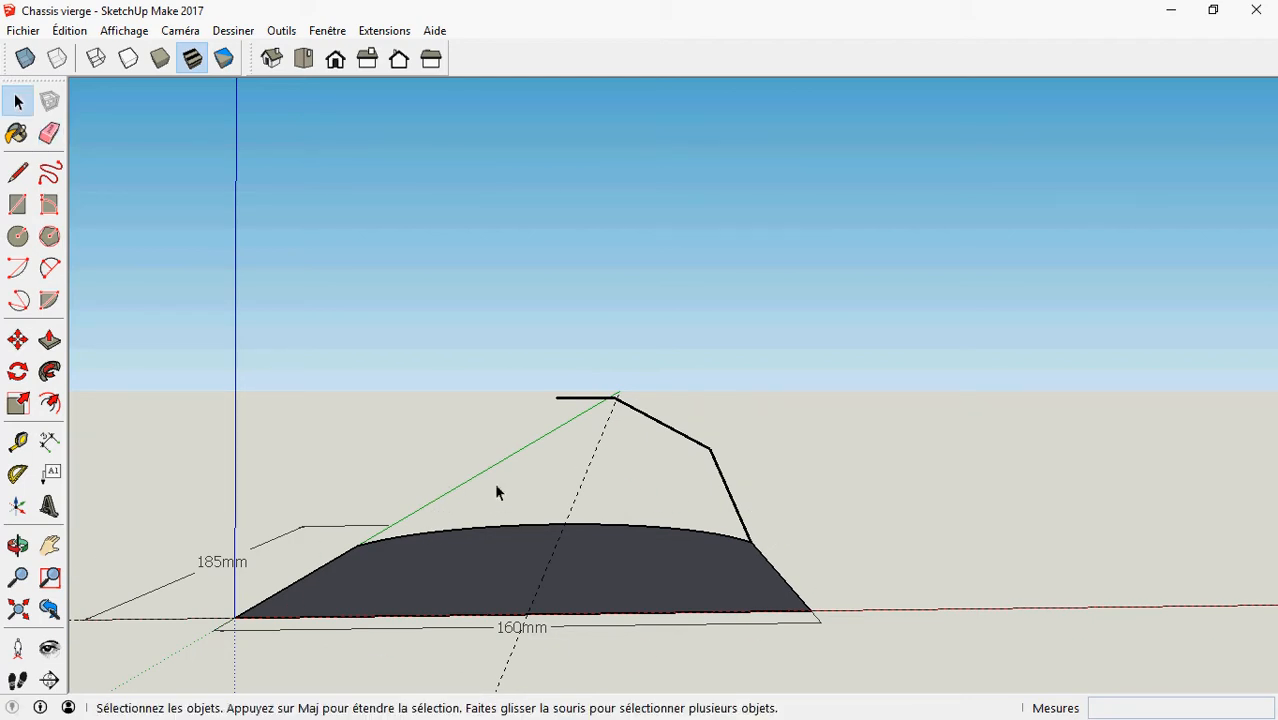
scroll(498, 560, down, 1)
scroll(494, 557, up, 4)
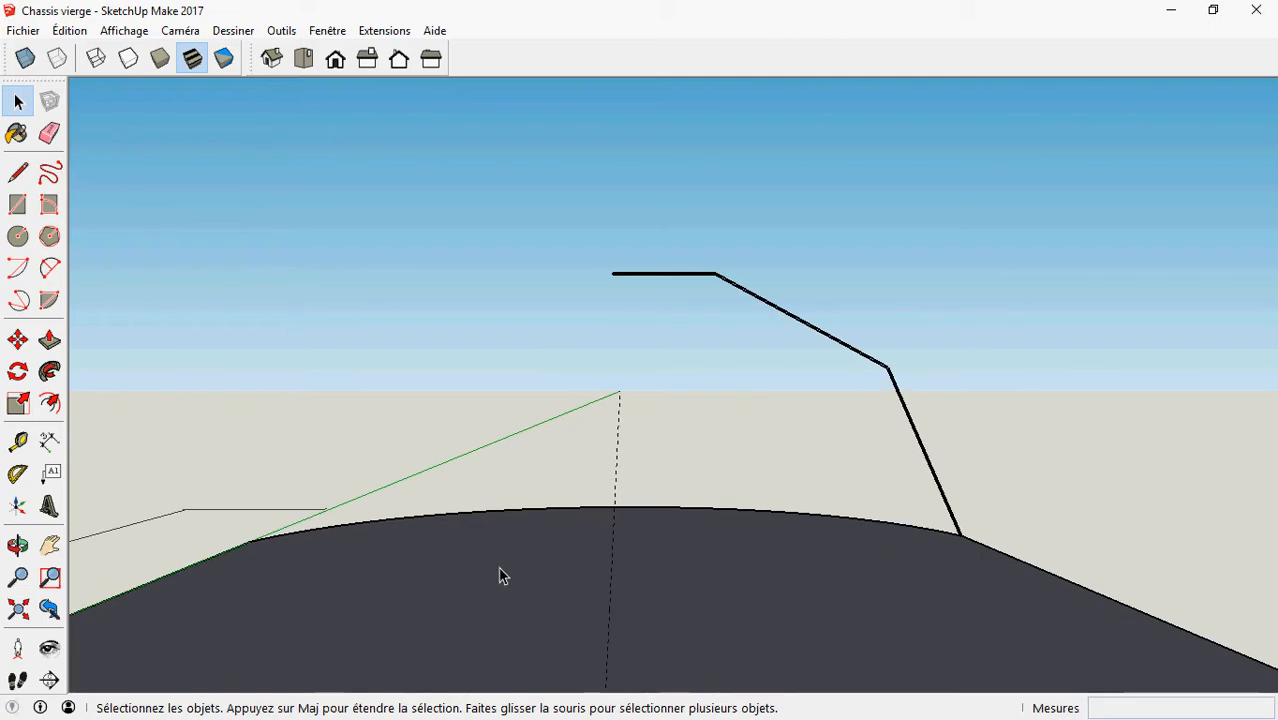
scroll(738, 582, down, 2)
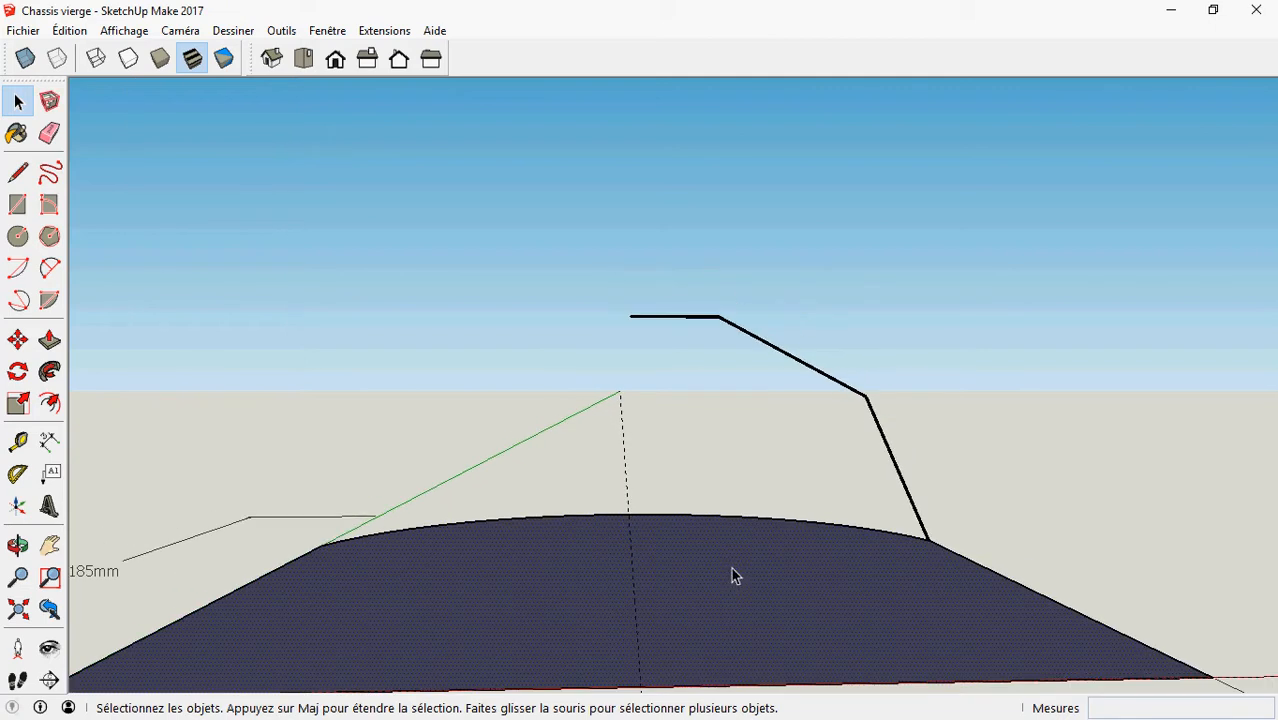
click(50, 372)
scroll(727, 331, up, 5)
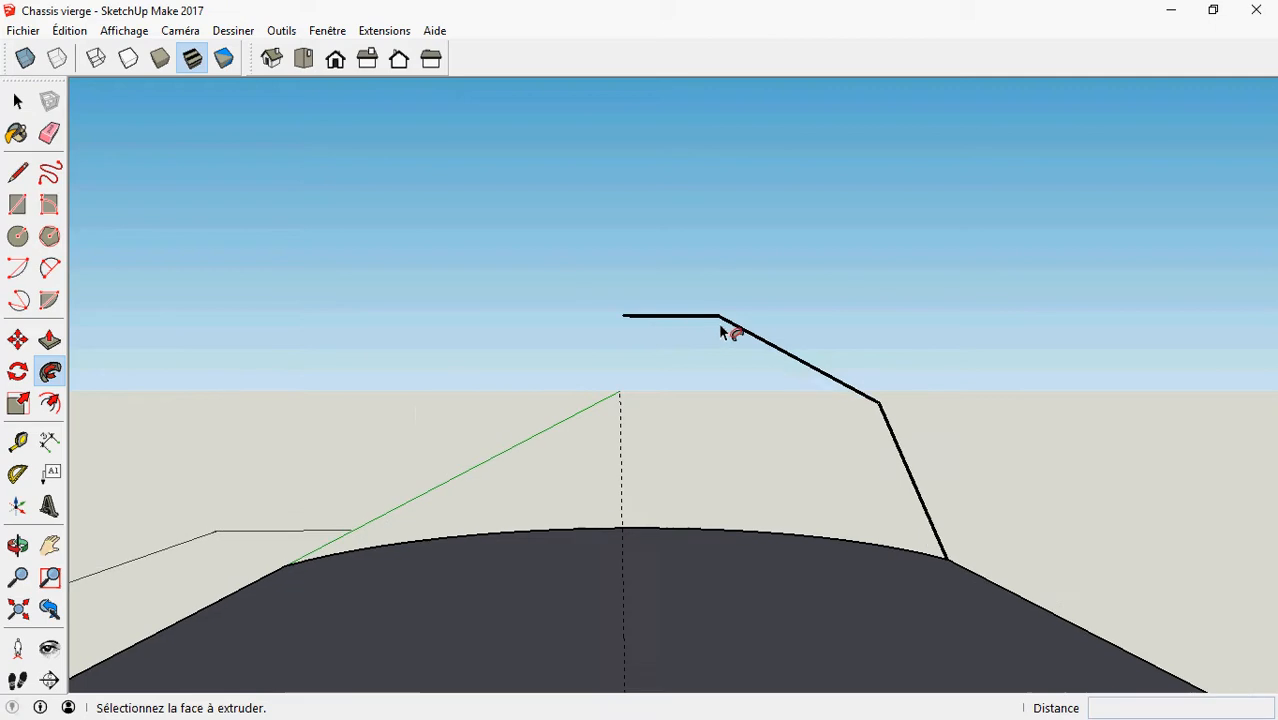
scroll(755, 357, up, 4)
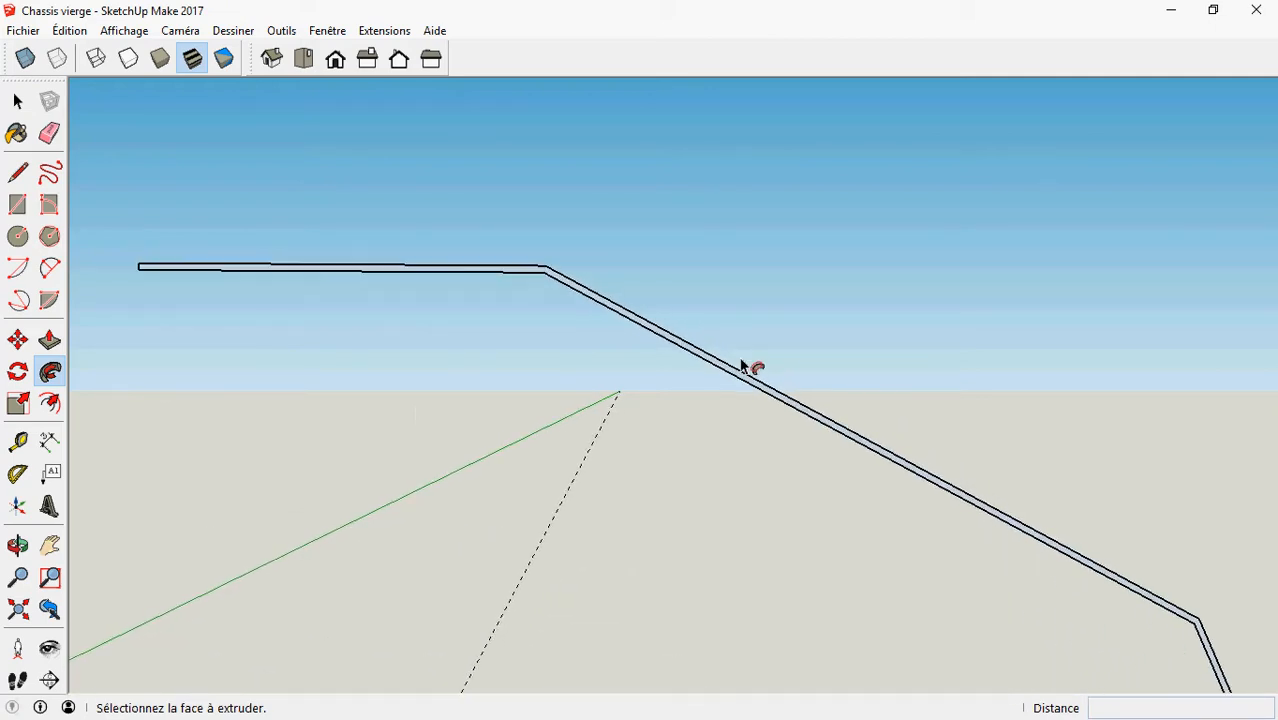
scroll(730, 373, up, 2)
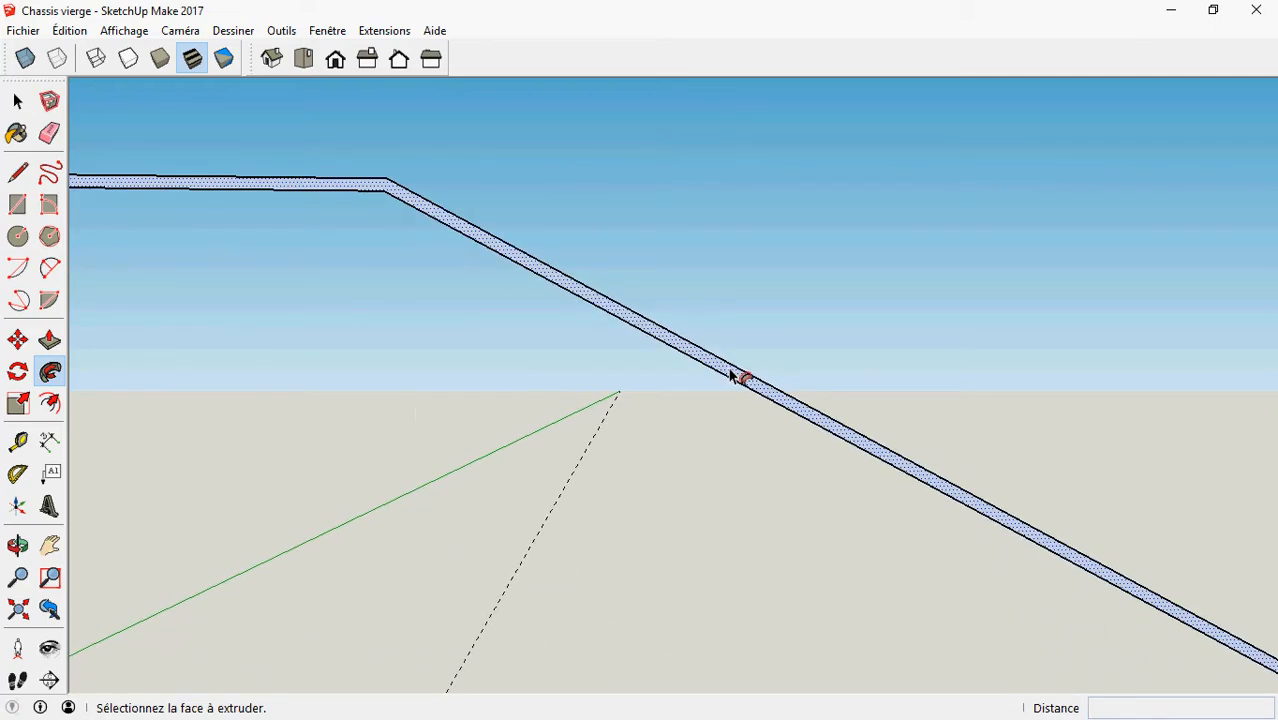
scroll(731, 376, up, 3)
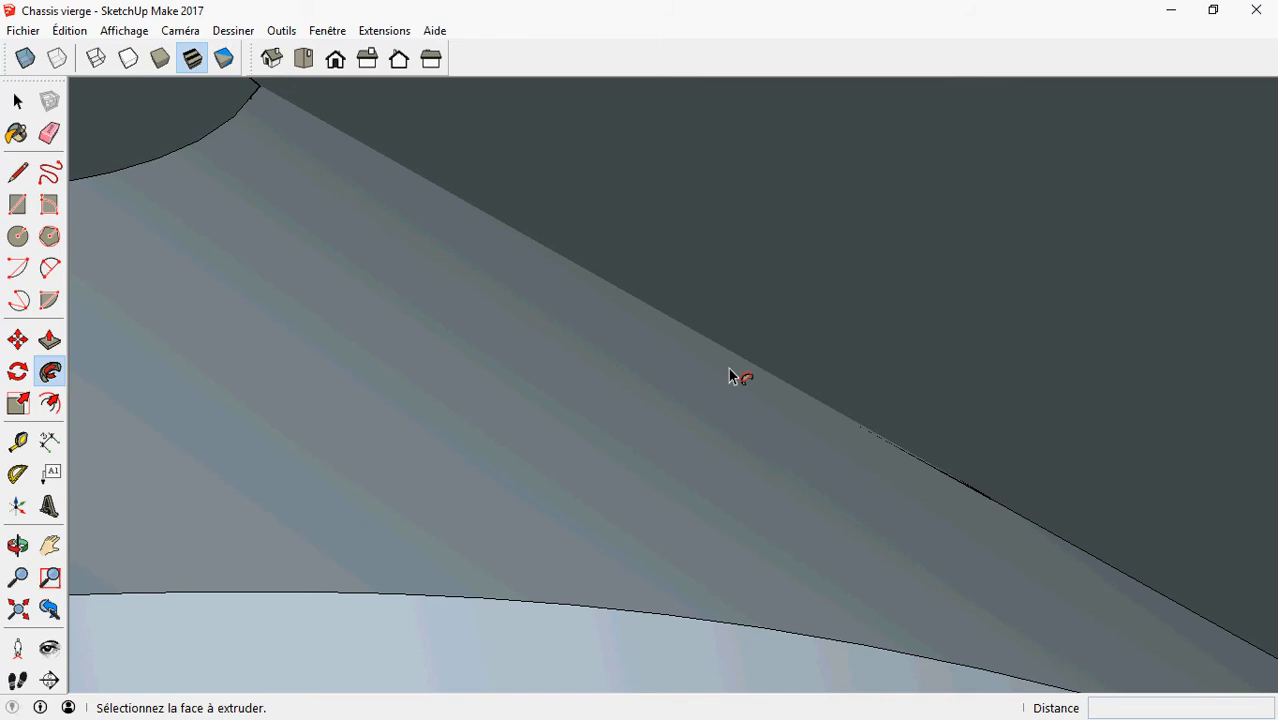
Examine the swept body shell from the front, both sides and above, including its roof and curved end
click(17, 608)
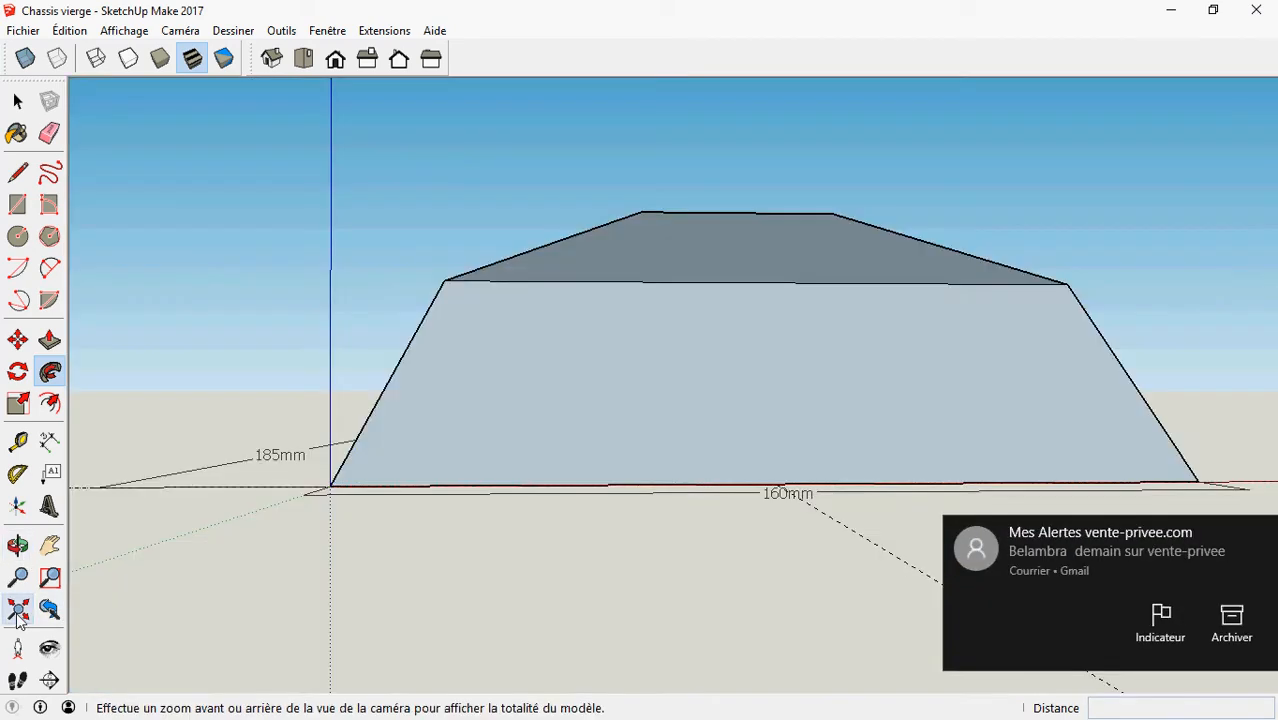
middle_drag(443, 500, 588, 499)
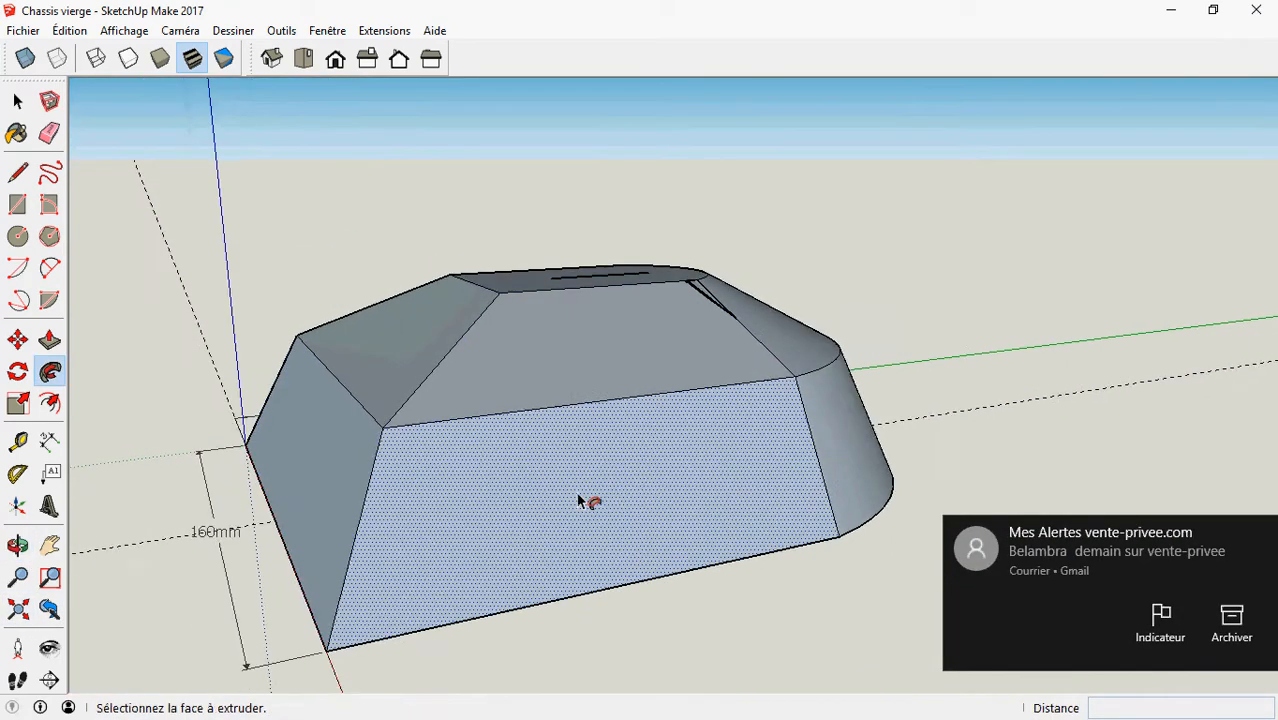
scroll(580, 520, down, 2)
middle_drag(576, 545, 223, 580)
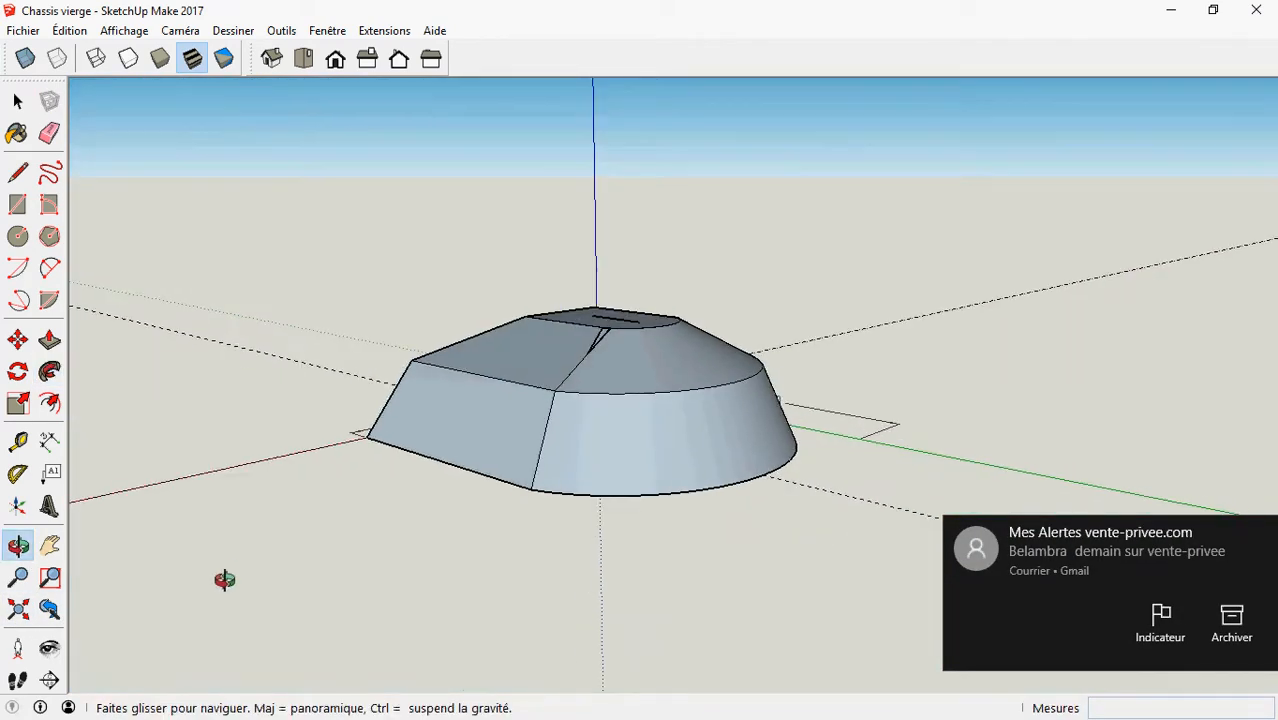
scroll(605, 337, up, 3)
scroll(628, 471, down, 3)
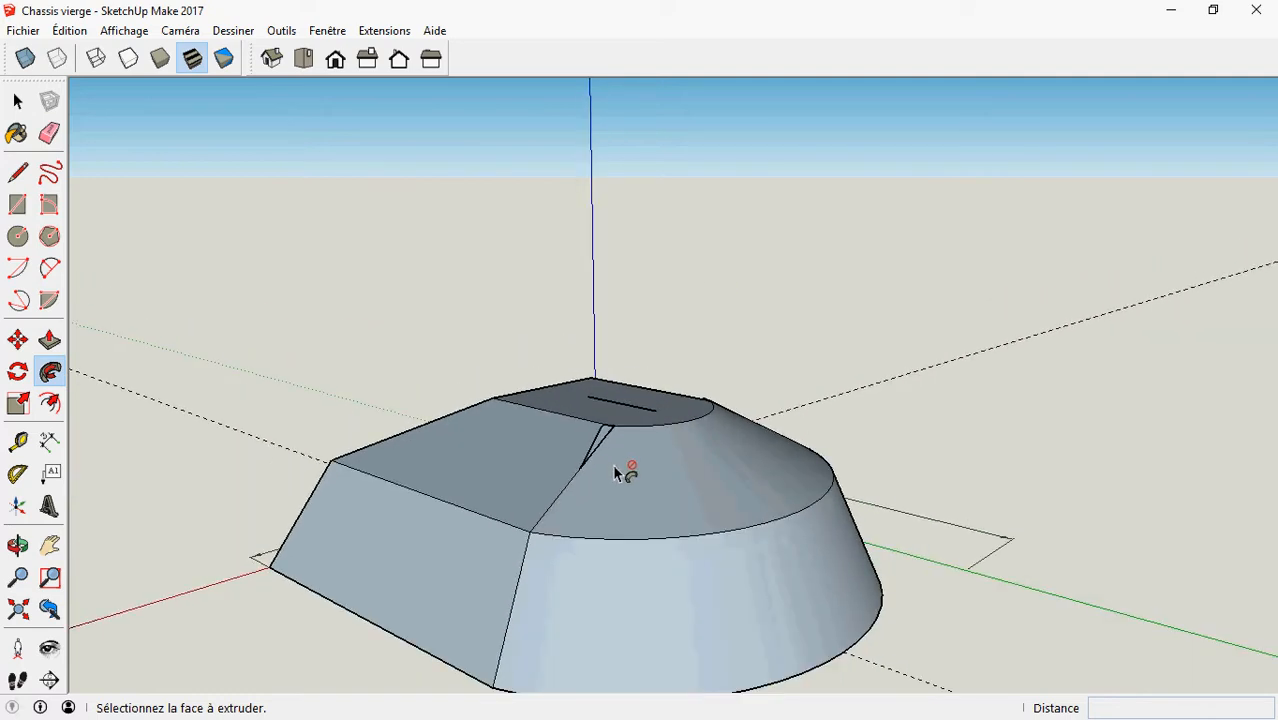
scroll(419, 265, down, 2)
scroll(599, 508, up, 2)
scroll(422, 265, up, 3)
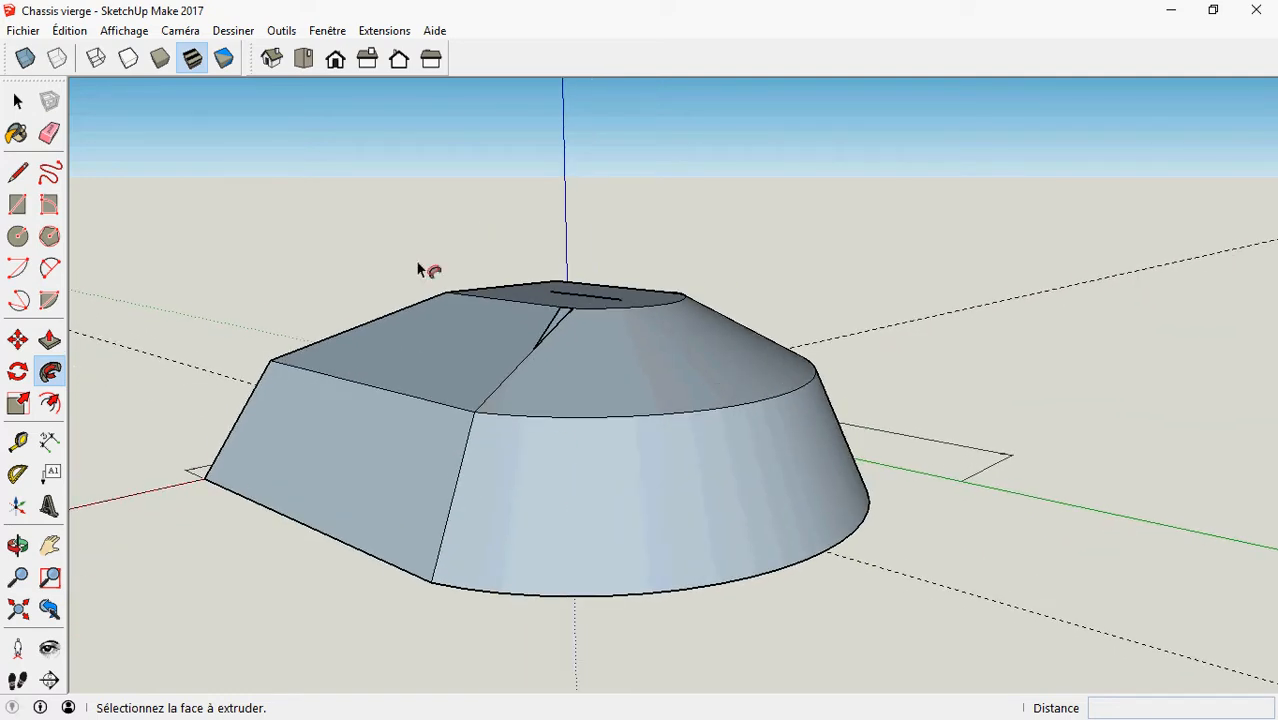
middle_drag(422, 265, 913, 191)
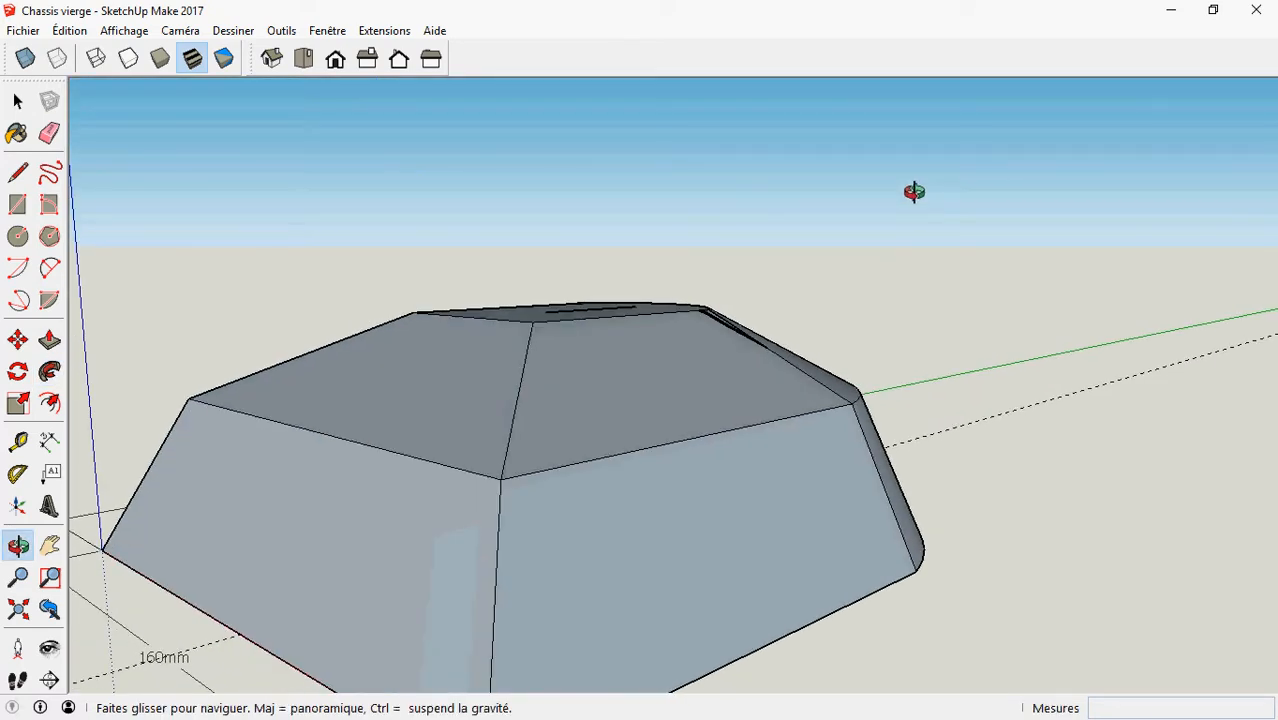
middle_drag(893, 452, 893, 485)
scroll(747, 308, up, 2)
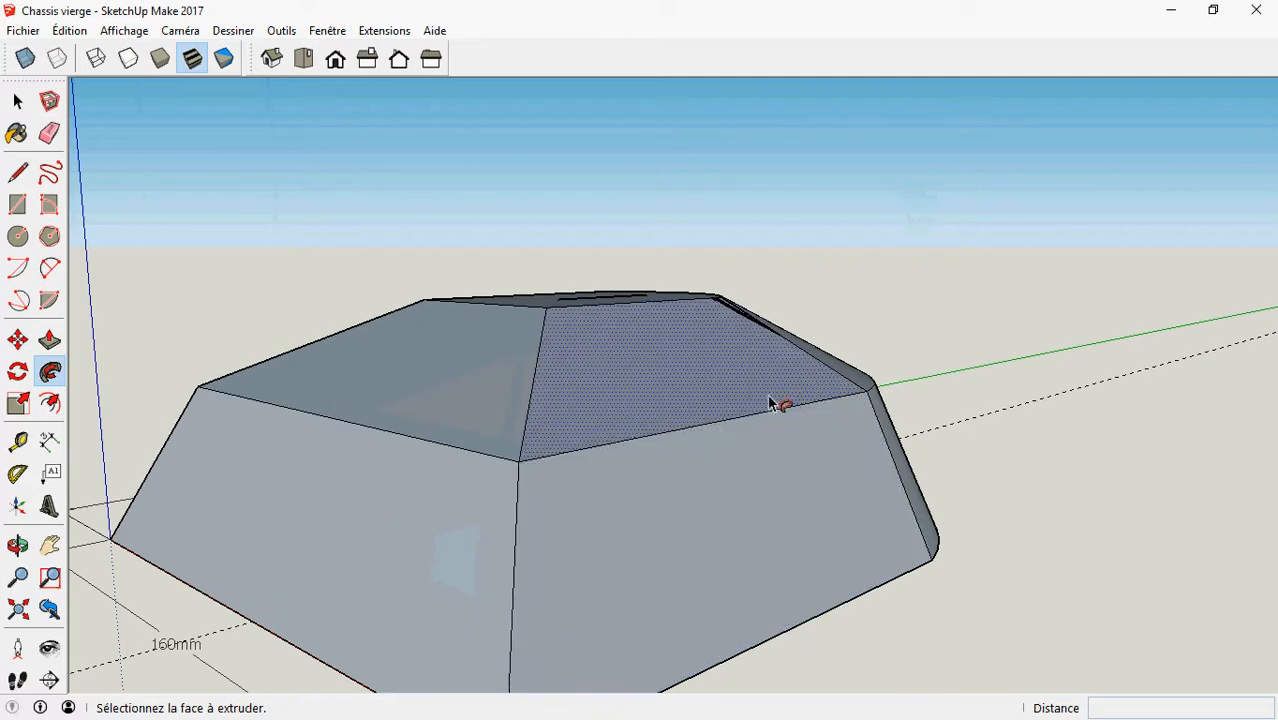
middle_drag(773, 399, 641, 472)
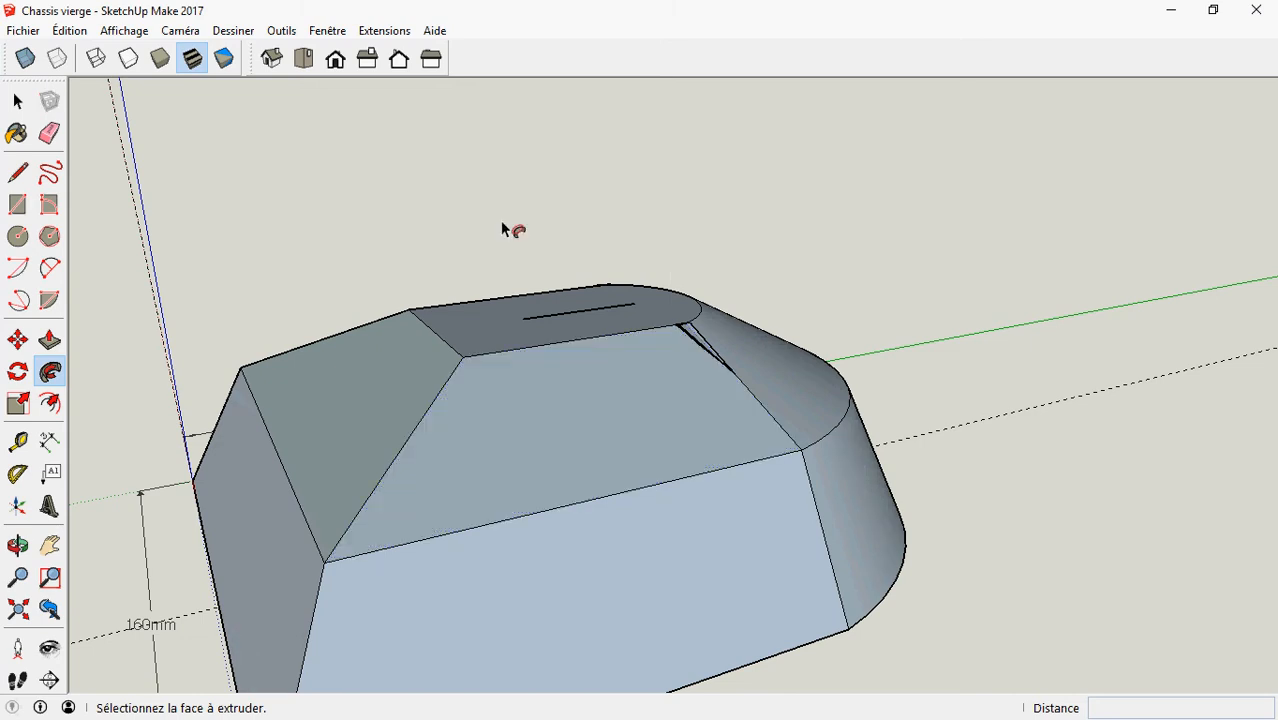
Select the entire connected body shell and intersect its faces with the model
key(space)
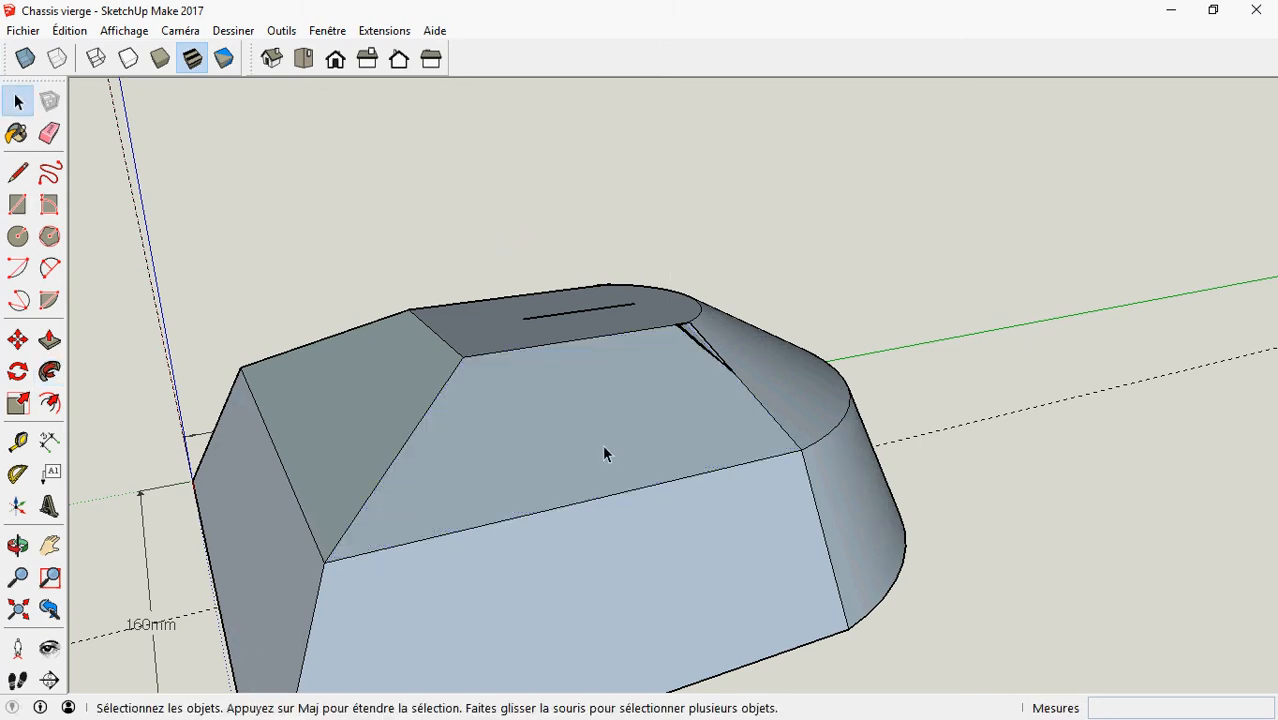
triple_click(578, 452)
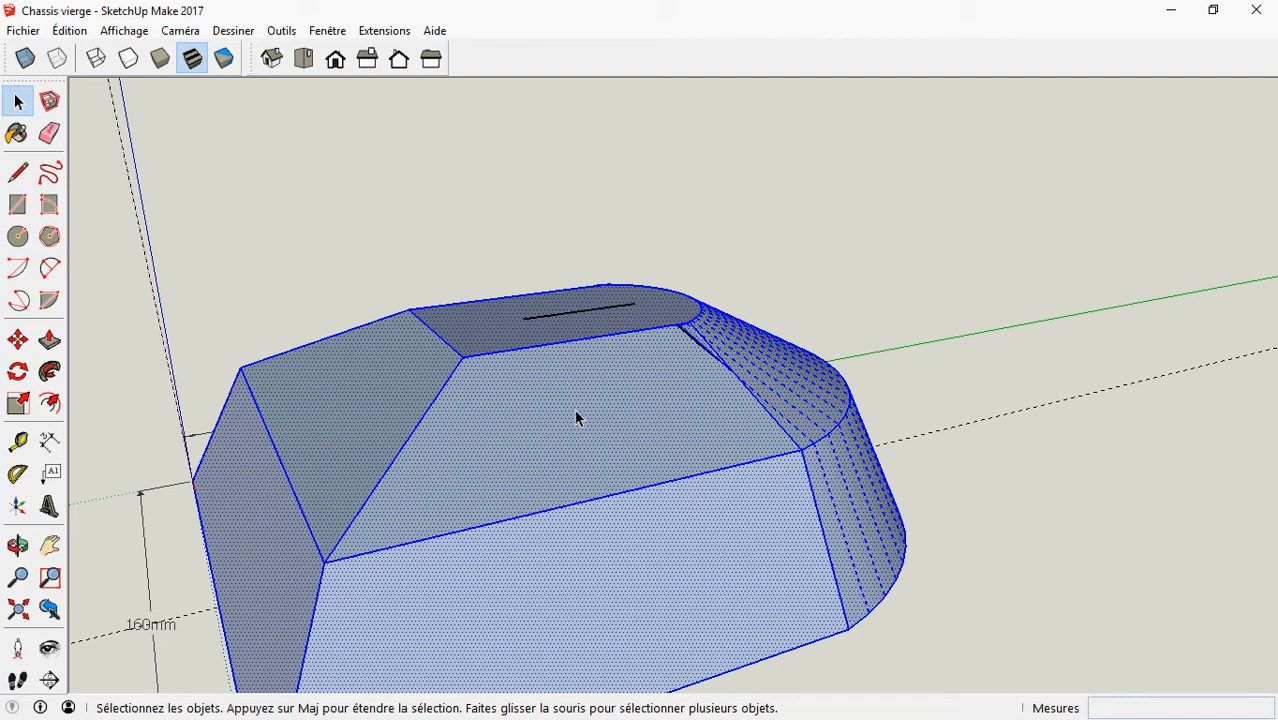
right_click(575, 411)
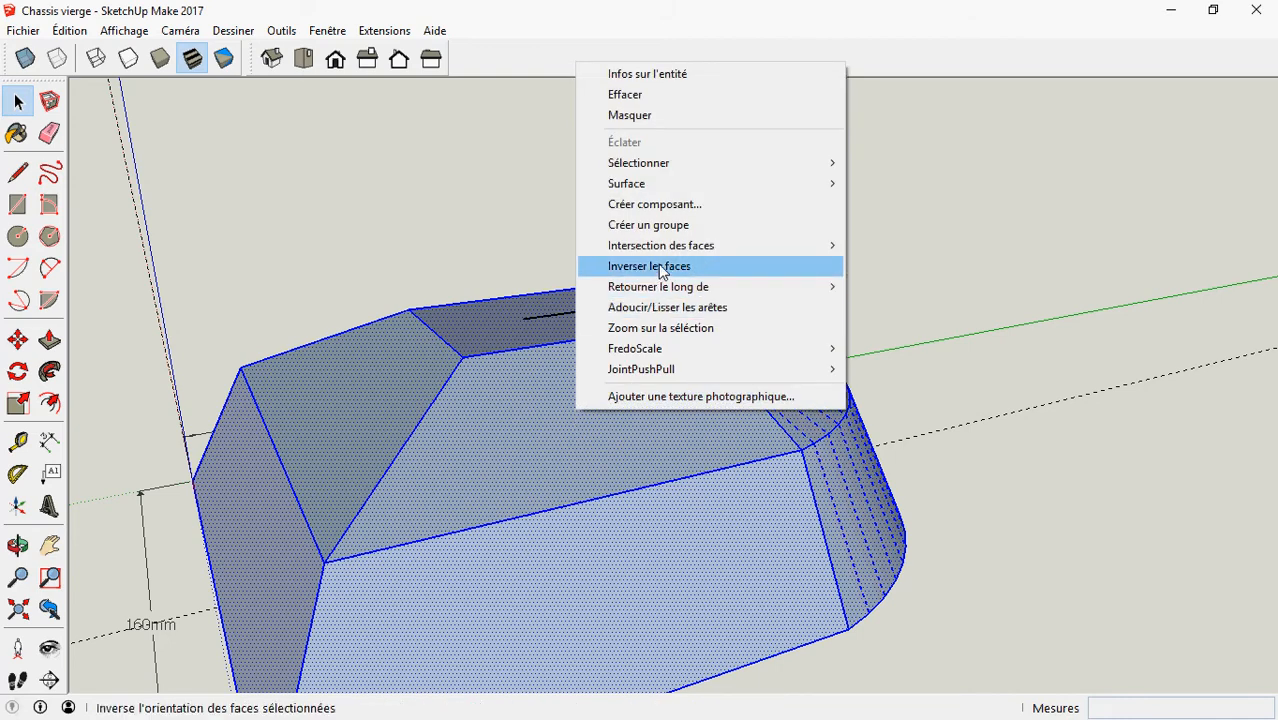
mouse_move(670, 252)
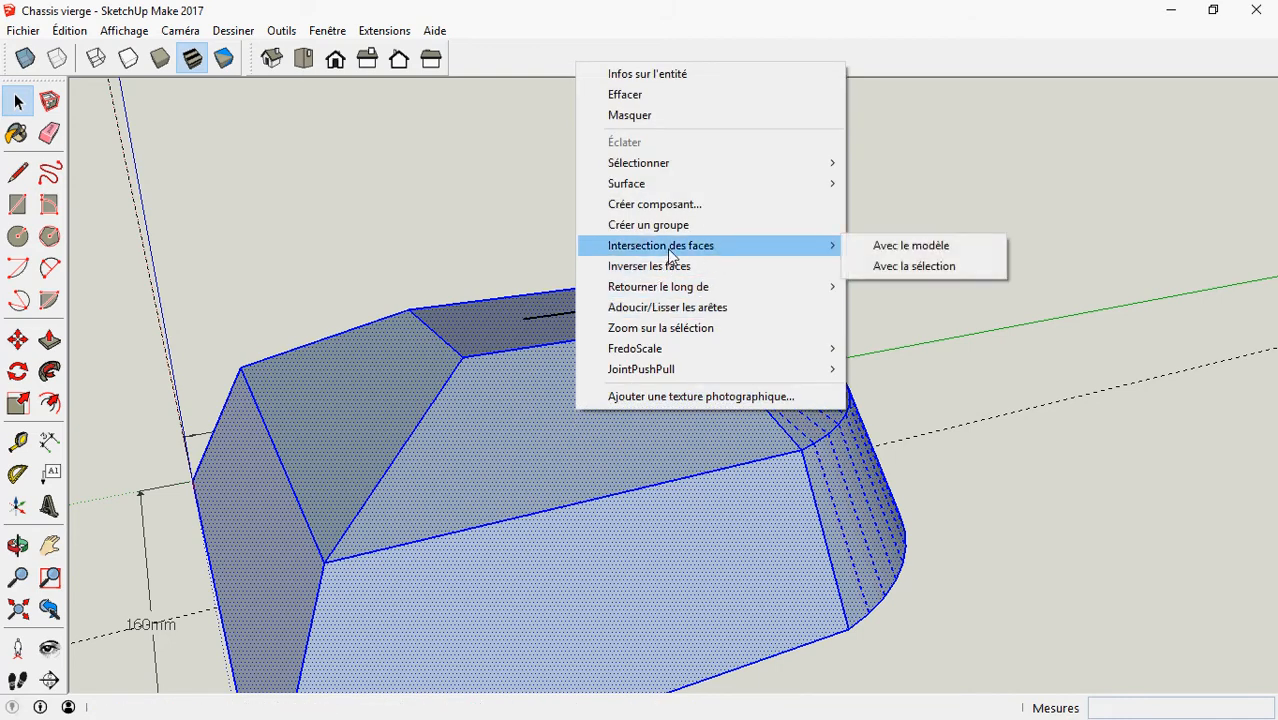
click(894, 248)
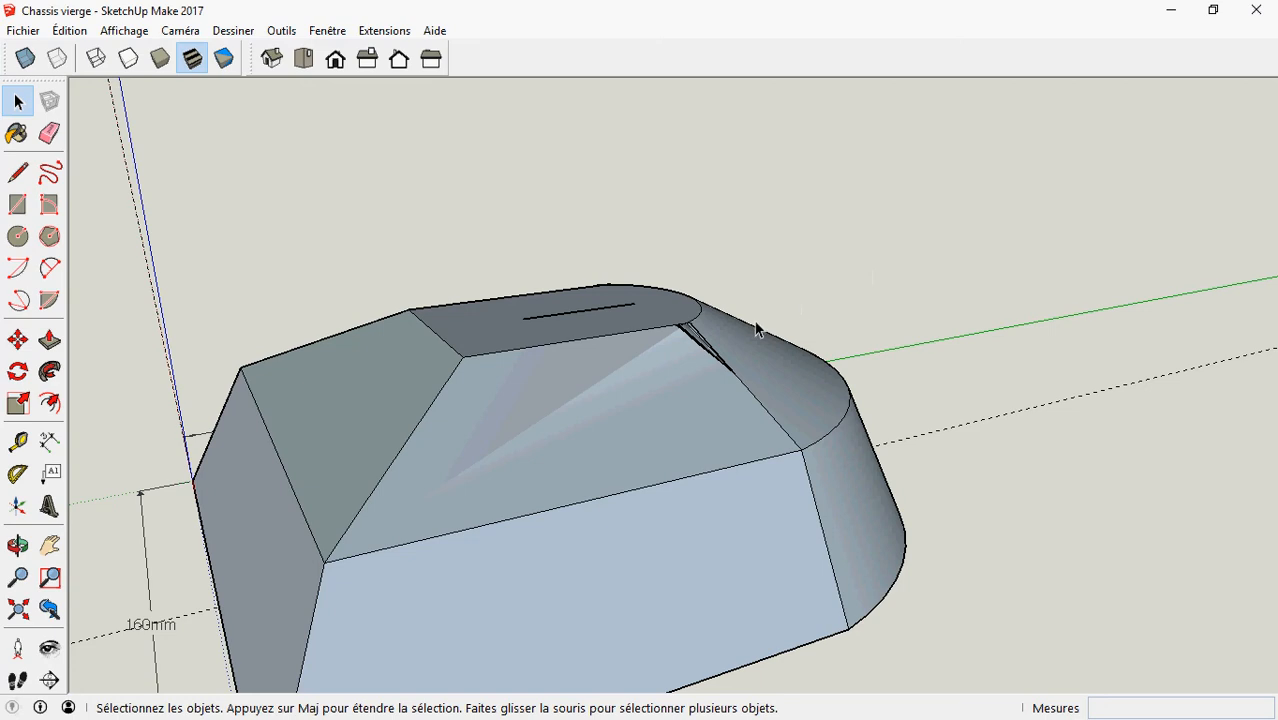
Delete the stray line in the middle of the shell's flat roof face
middle_drag(620, 284, 557, 331)
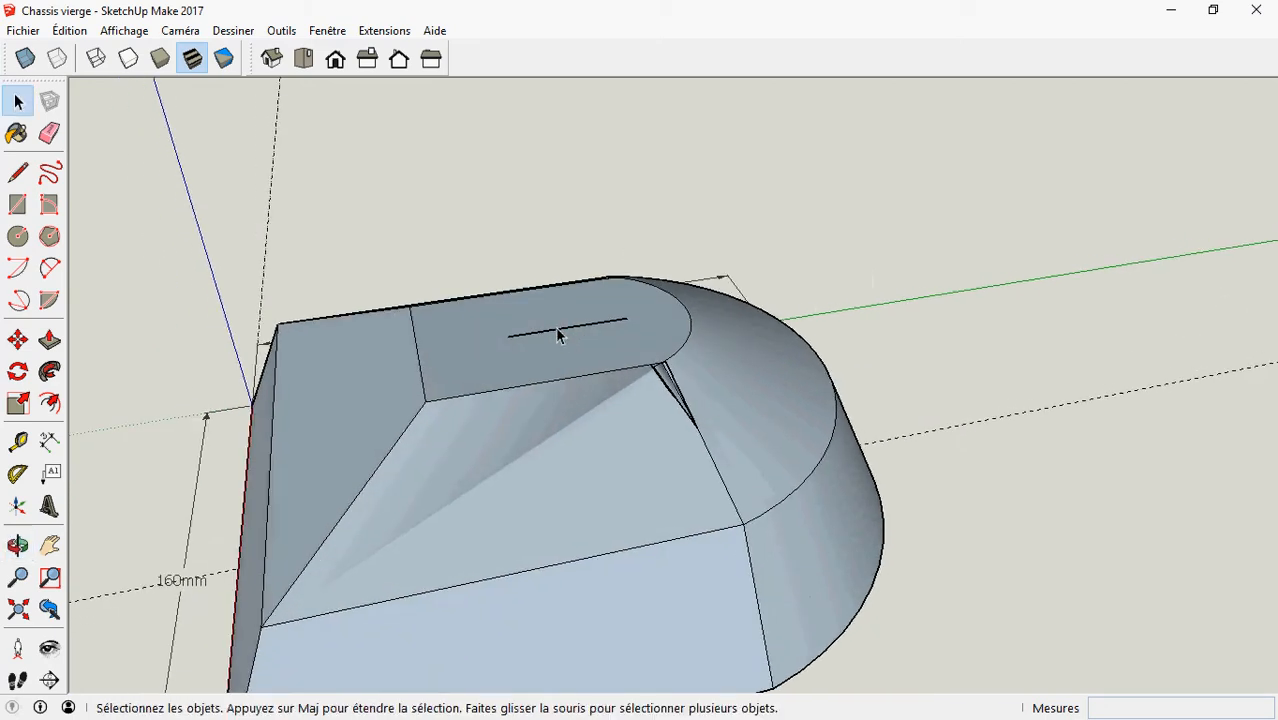
drag(498, 324, 628, 328)
drag(541, 337, 491, 352)
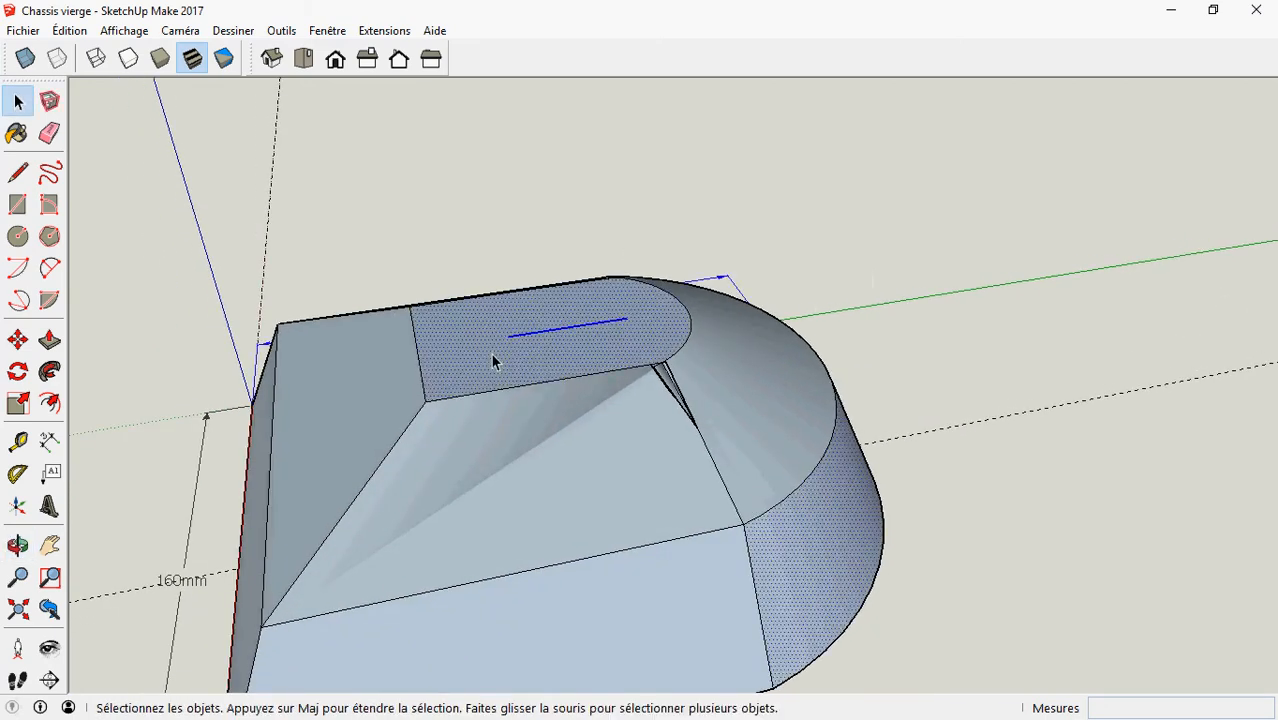
click(526, 349)
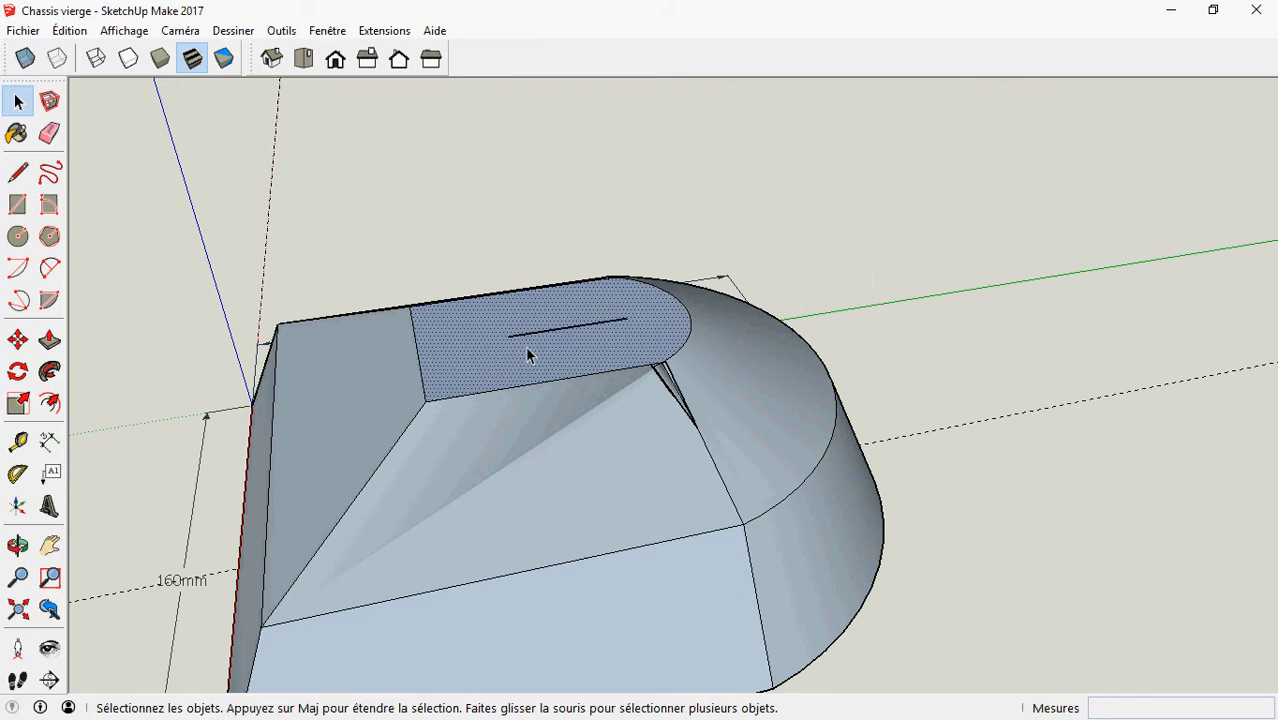
click(621, 321)
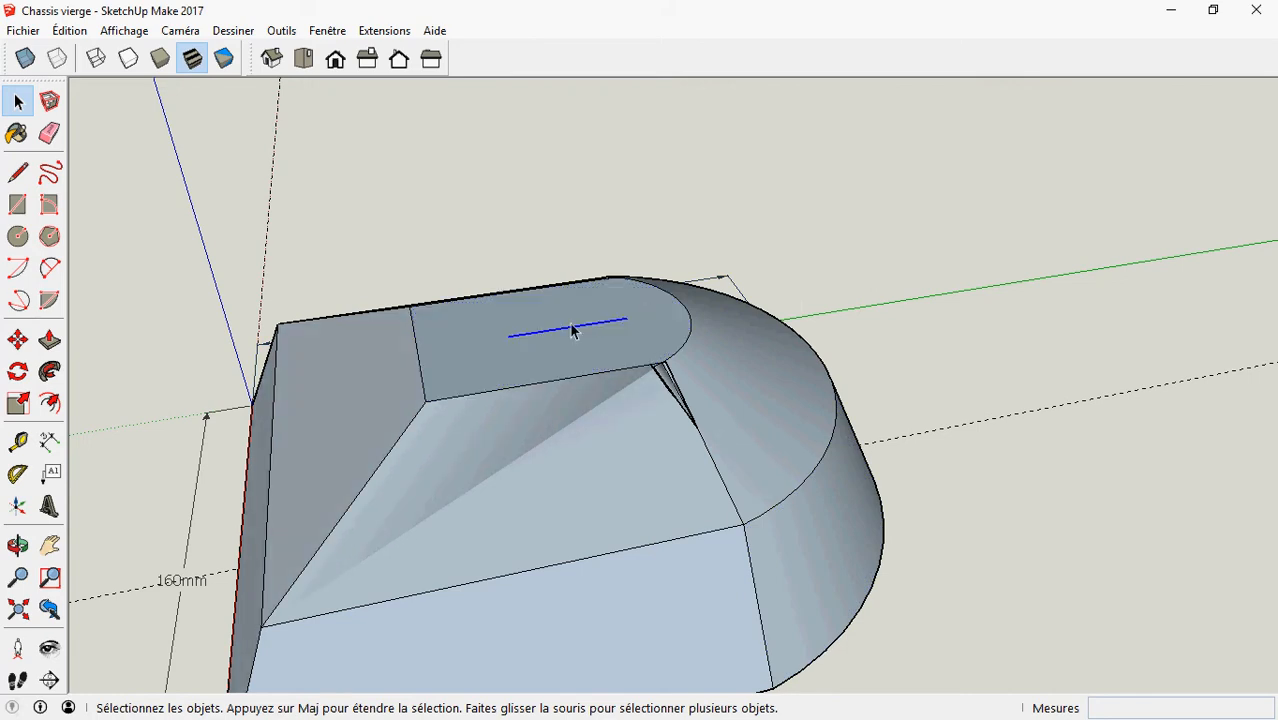
key(Delete)
Examine the overlapping sliver faces at the roof corner where the sloped side meets the curved end
middle_drag(673, 434, 913, 314)
scroll(728, 288, up, 5)
scroll(884, 285, up, 4)
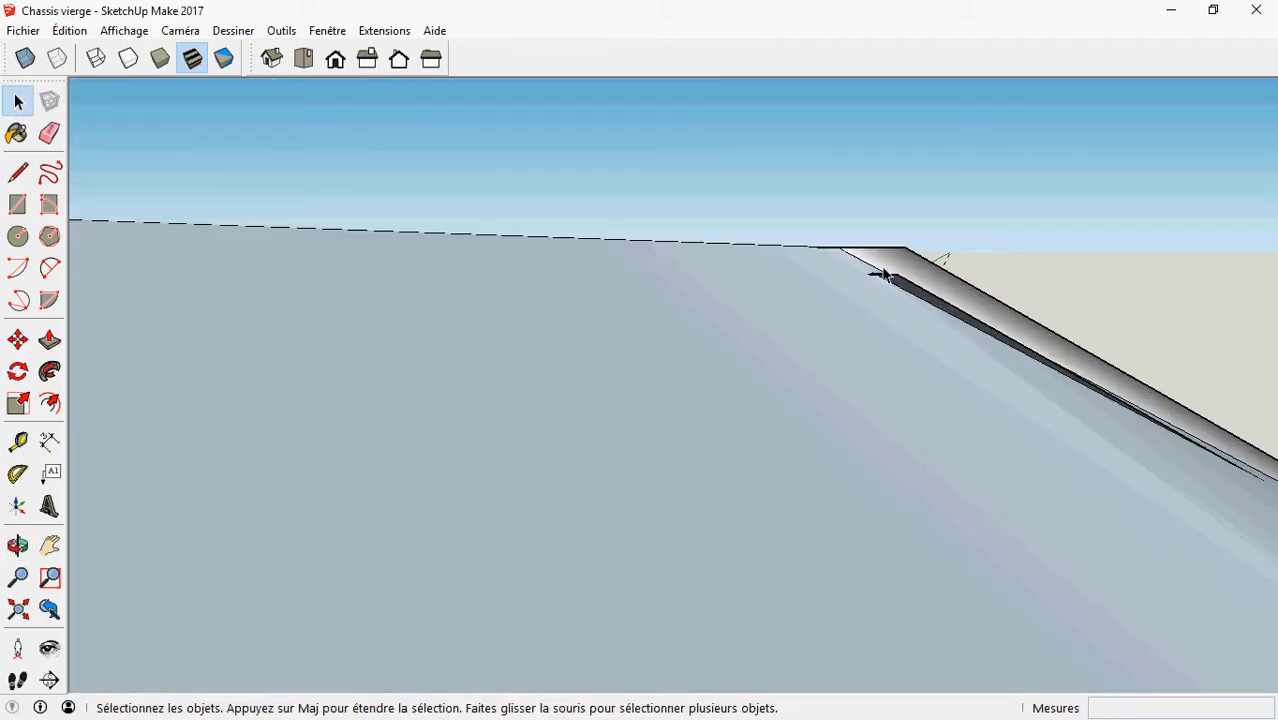
click(897, 270)
middle_drag(897, 270, 621, 330)
scroll(621, 330, down, 2)
scroll(911, 134, up, 2)
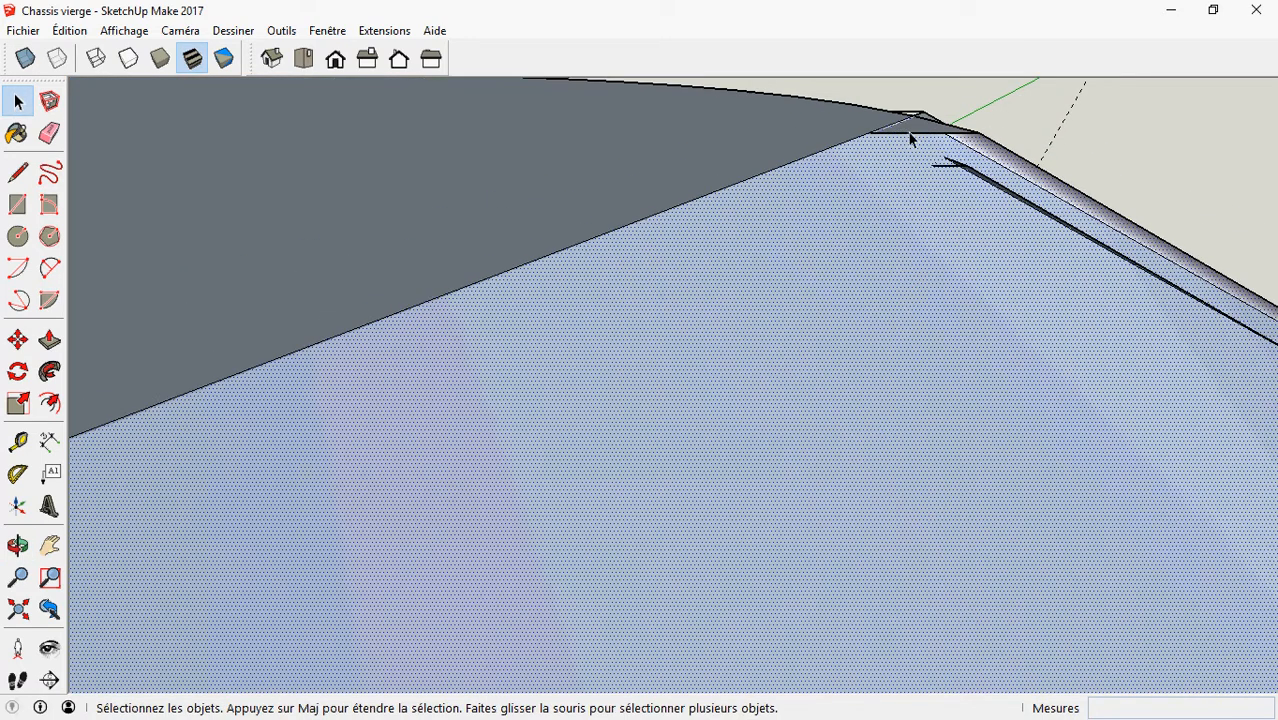
click(911, 128)
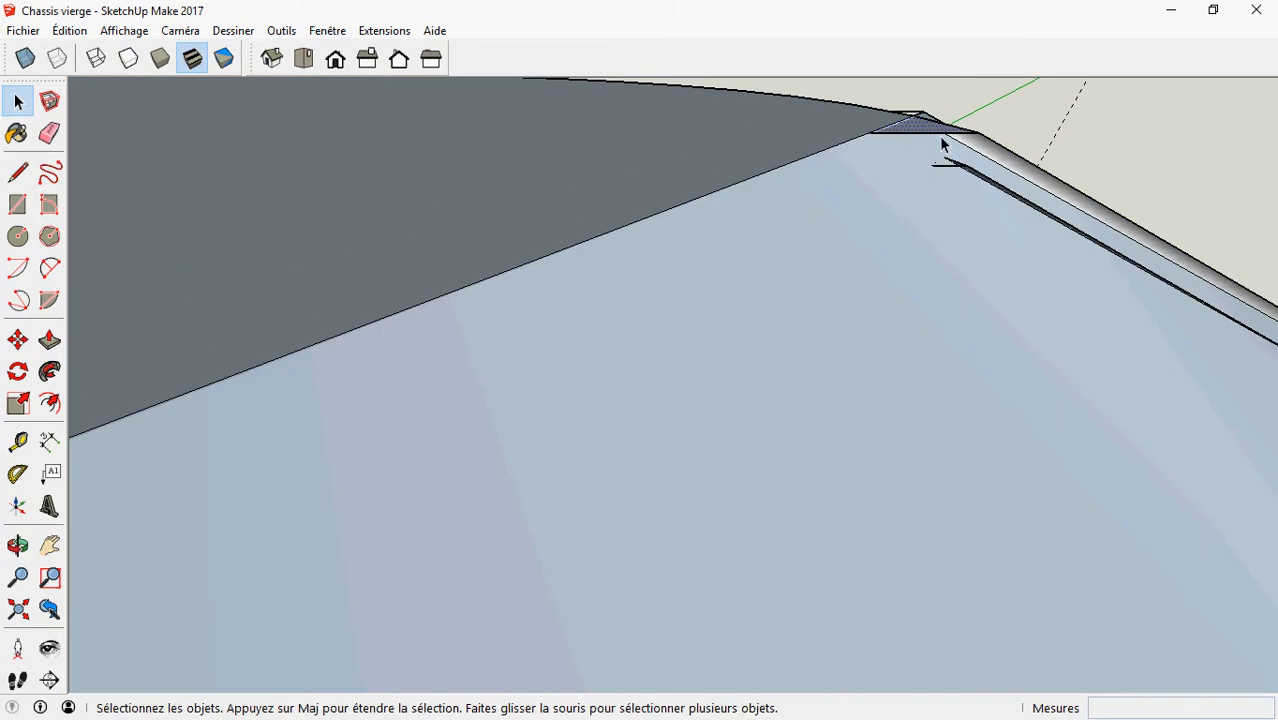
middle_drag(940, 142, 921, 294)
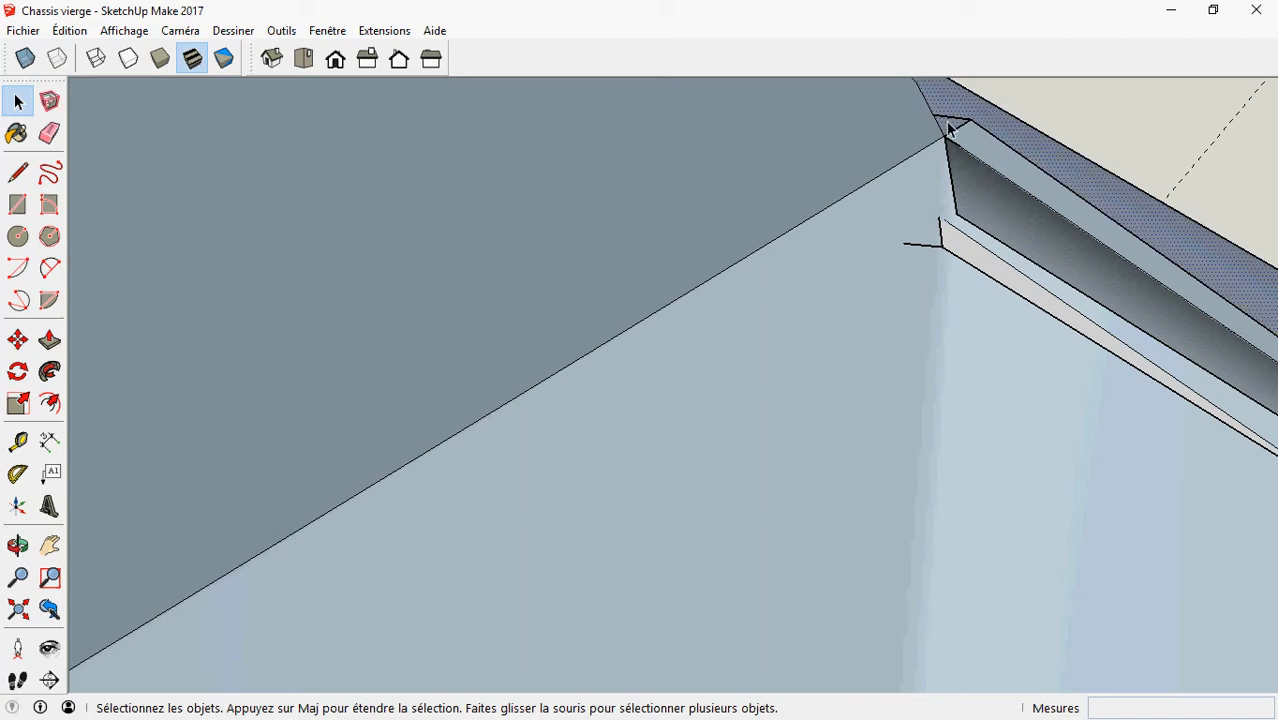
middle_drag(961, 143, 422, 138)
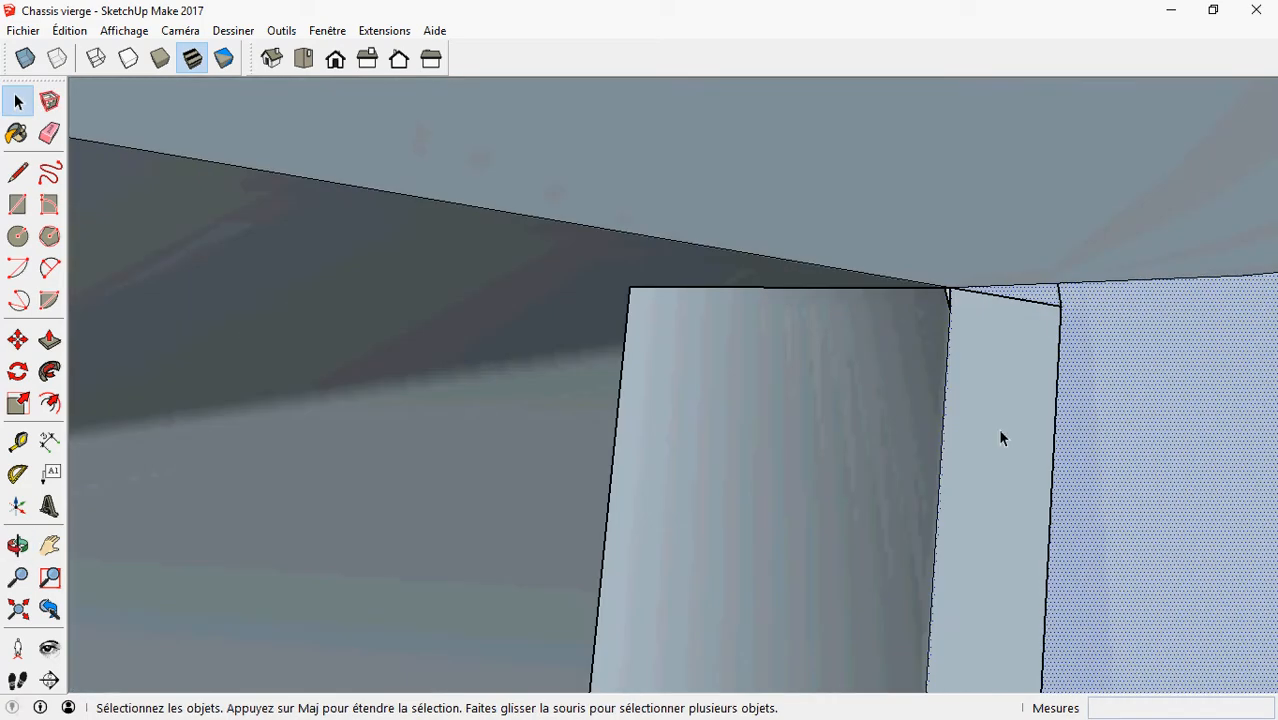
scroll(943, 360, down, 1)
scroll(979, 358, down, 2)
scroll(664, 384, up, 3)
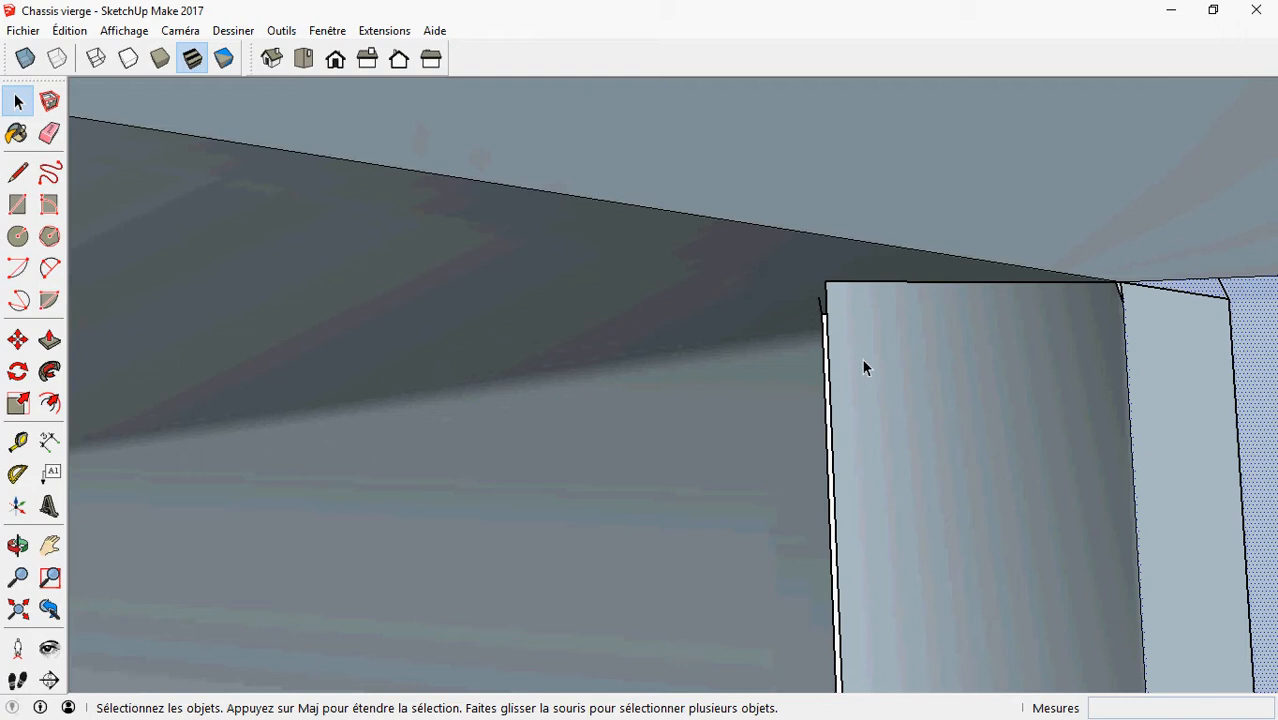
middle_drag(863, 359, 1015, 310)
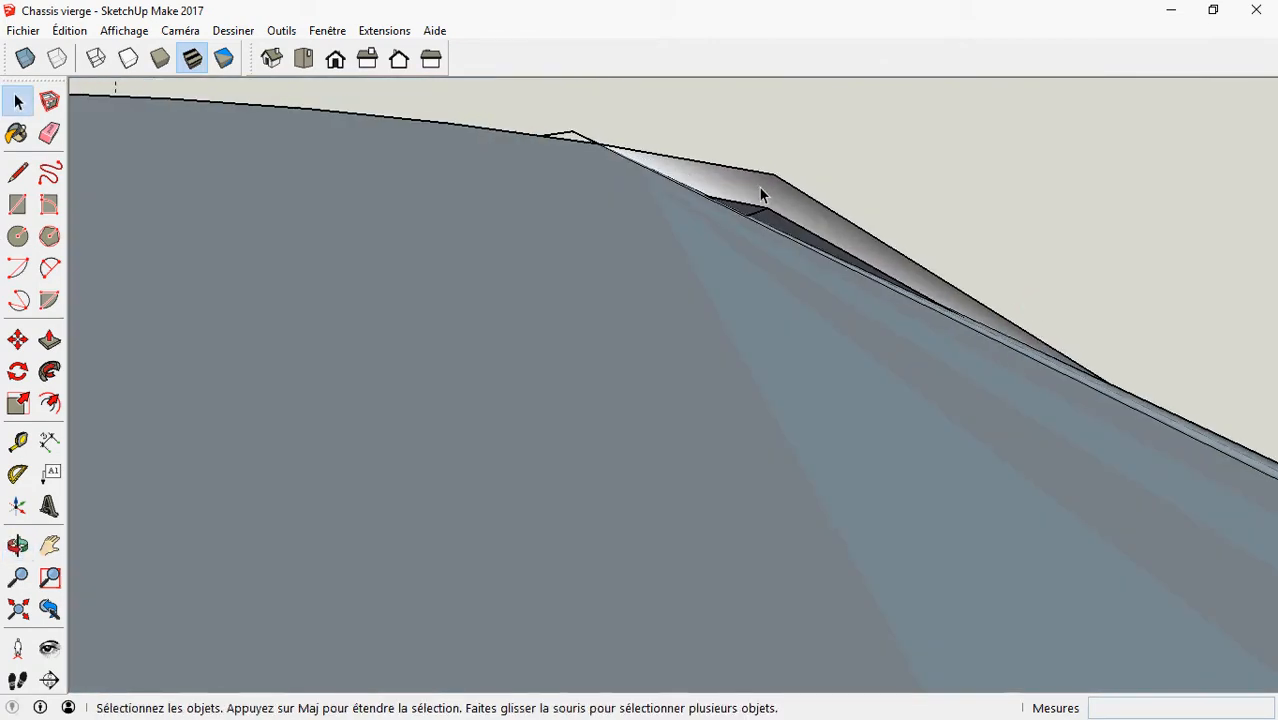
Delete the upper sloped side's outer face next to the overlapping slivers at the roof corner
middle_drag(770, 191, 645, 242)
scroll(491, 222, down, 4)
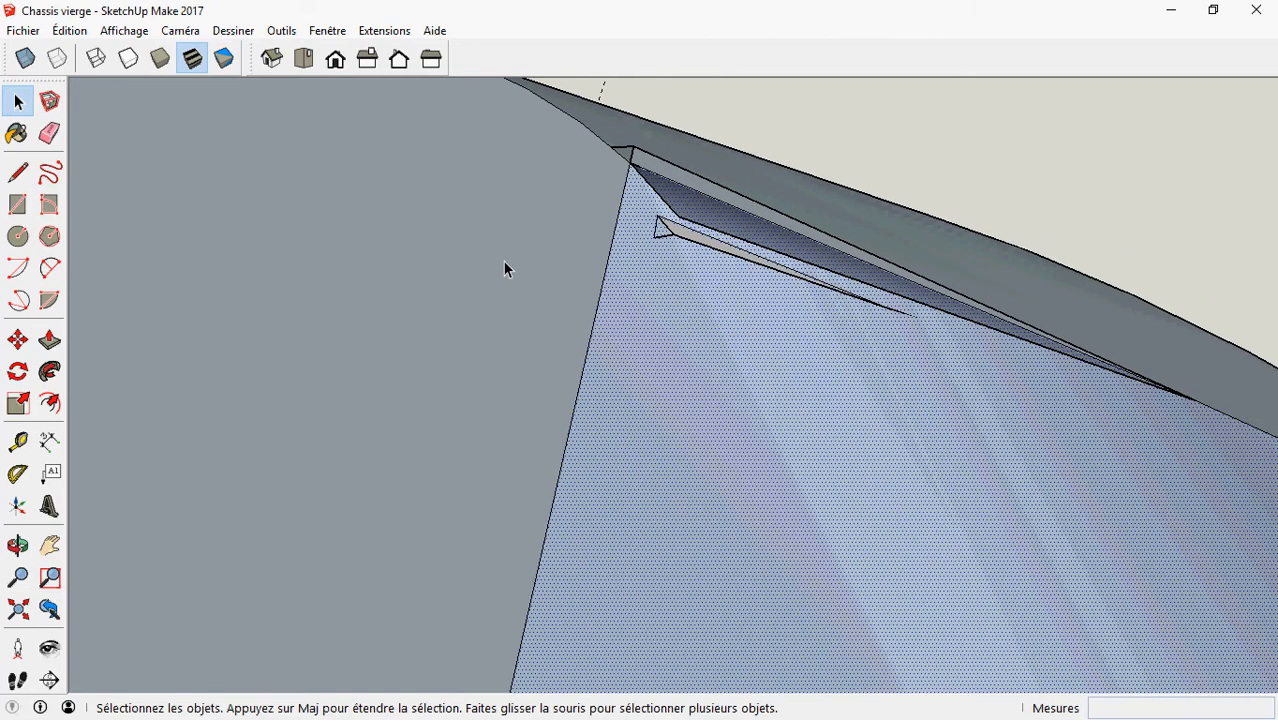
key(Delete)
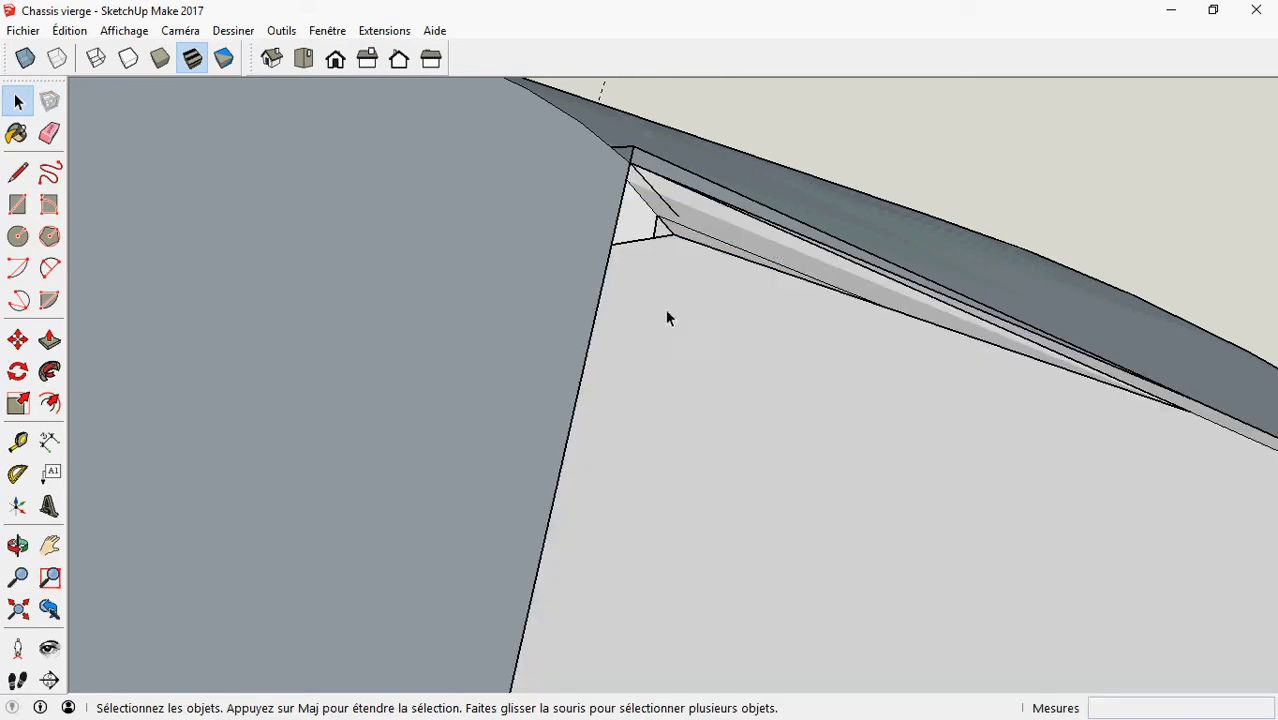
middle_drag(667, 317, 587, 272)
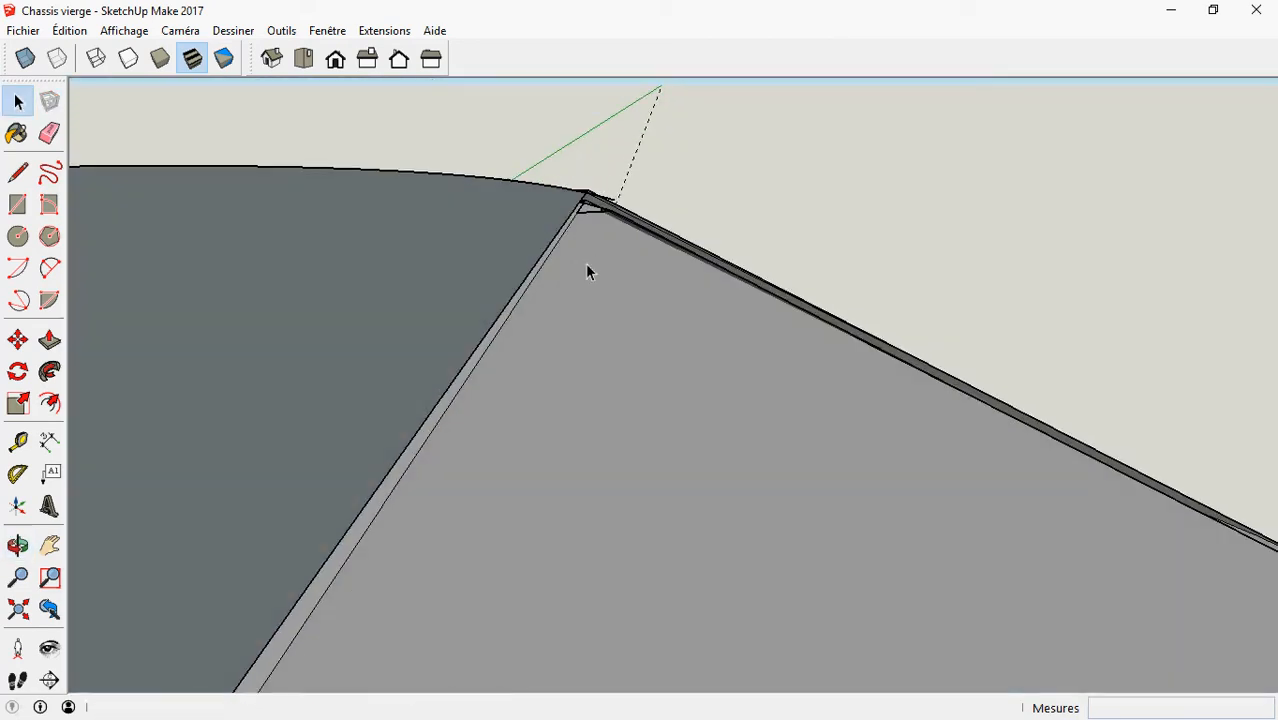
Erase the small stray triangle edges and protruding flap at the roof corner between the sloped side and curved end
middle_drag(262, 337, 461, 434)
click(49, 133)
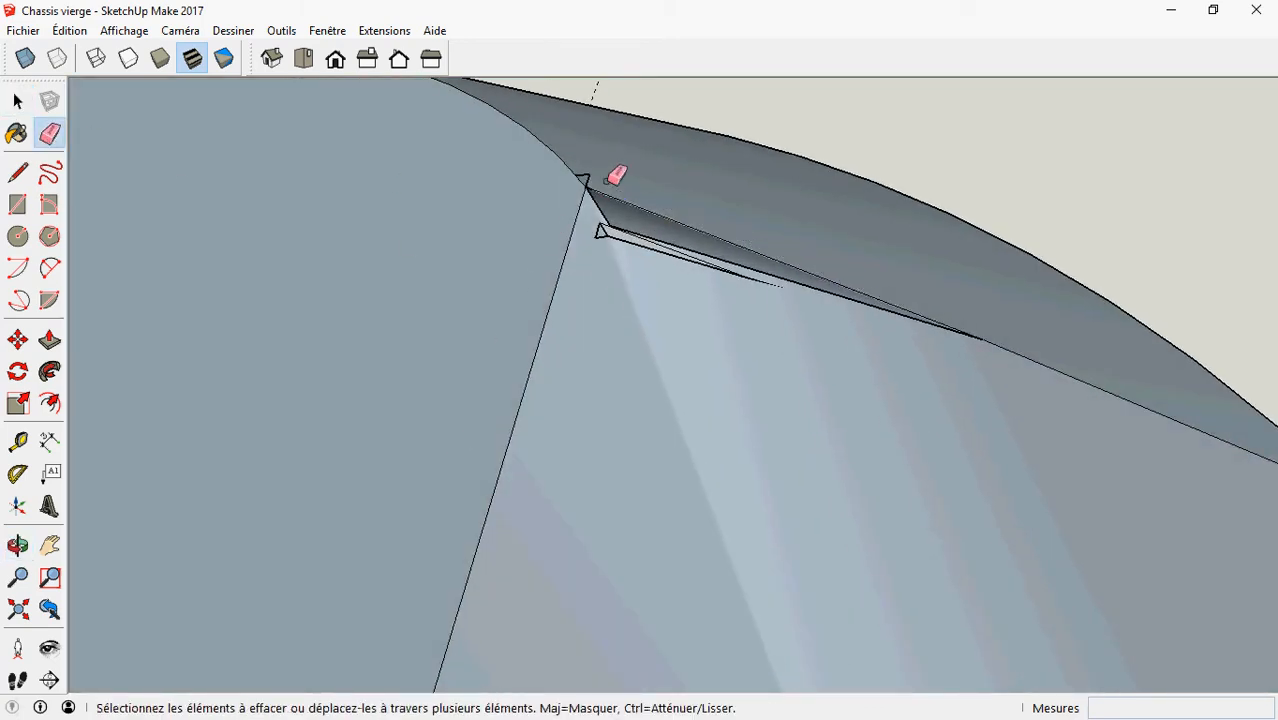
mouse_move(610, 180)
middle_down()
mouse_move(474, 166)
mouse_move(676, 234)
mouse_move(585, 169)
middle_up()
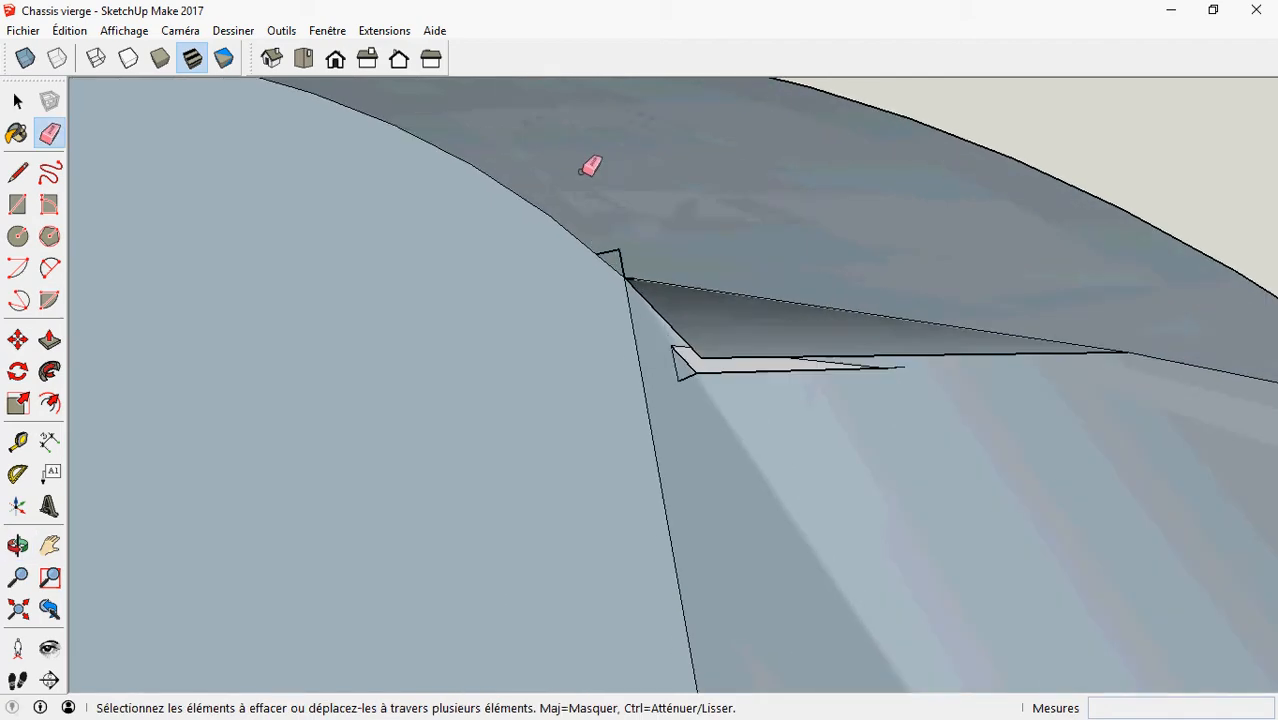
scroll(628, 220, up, 2)
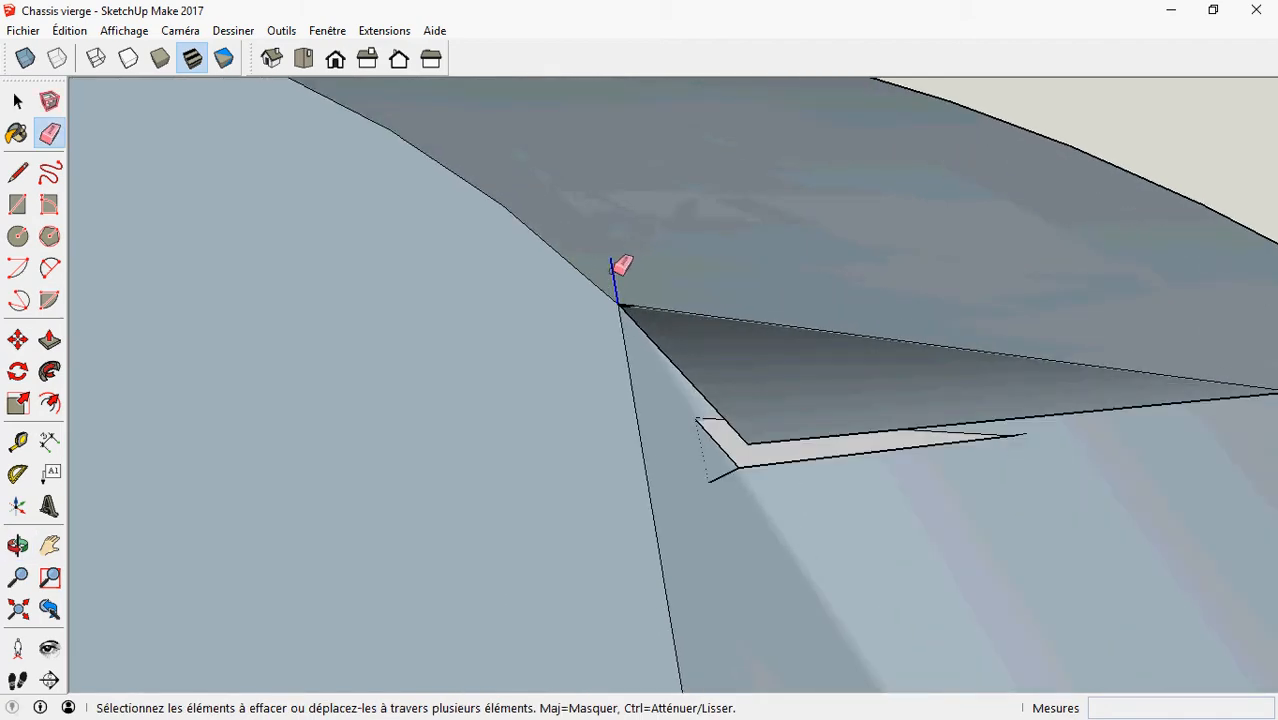
mouse_move(619, 266)
middle_down()
mouse_move(662, 354)
mouse_move(699, 280)
mouse_move(859, 225)
mouse_move(928, 260)
mouse_move(905, 268)
middle_up()
click(763, 340)
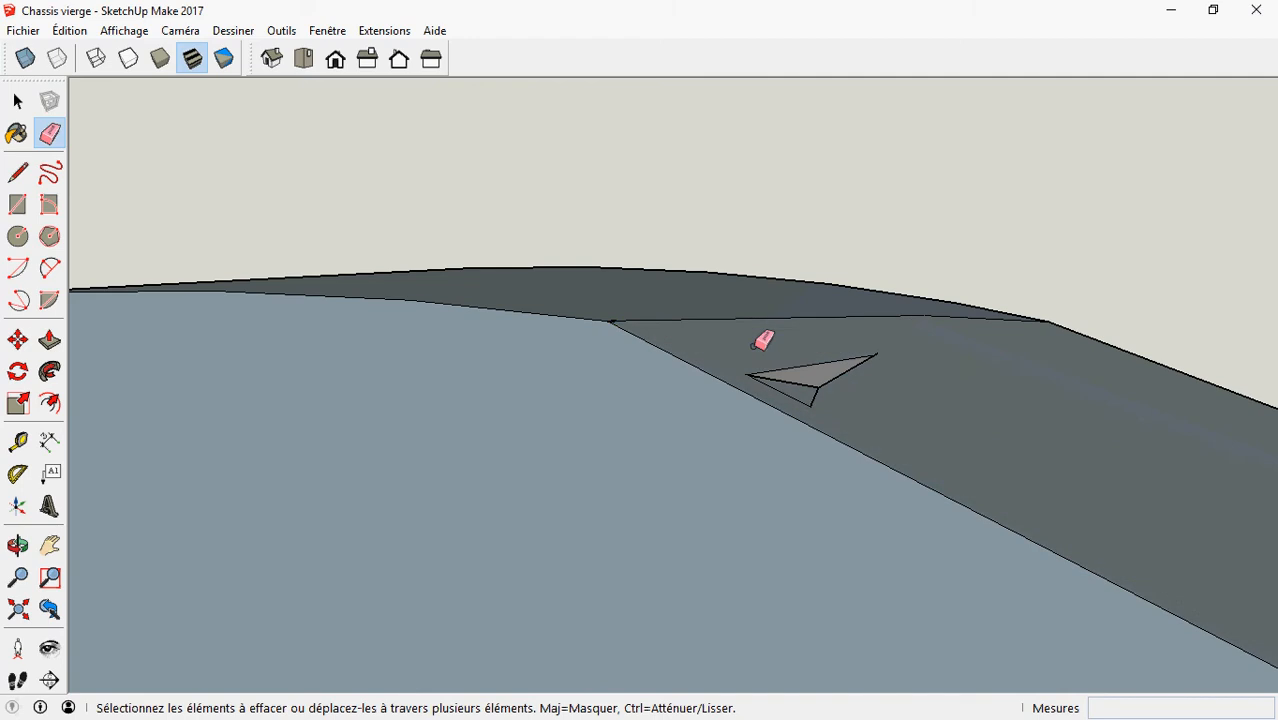
Erase the floating sliver just below the roof corner on the curved sloped surface
mouse_move(762, 337)
middle_down()
mouse_move(722, 357)
mouse_move(485, 274)
mouse_move(486, 198)
mouse_move(495, 230)
middle_up()
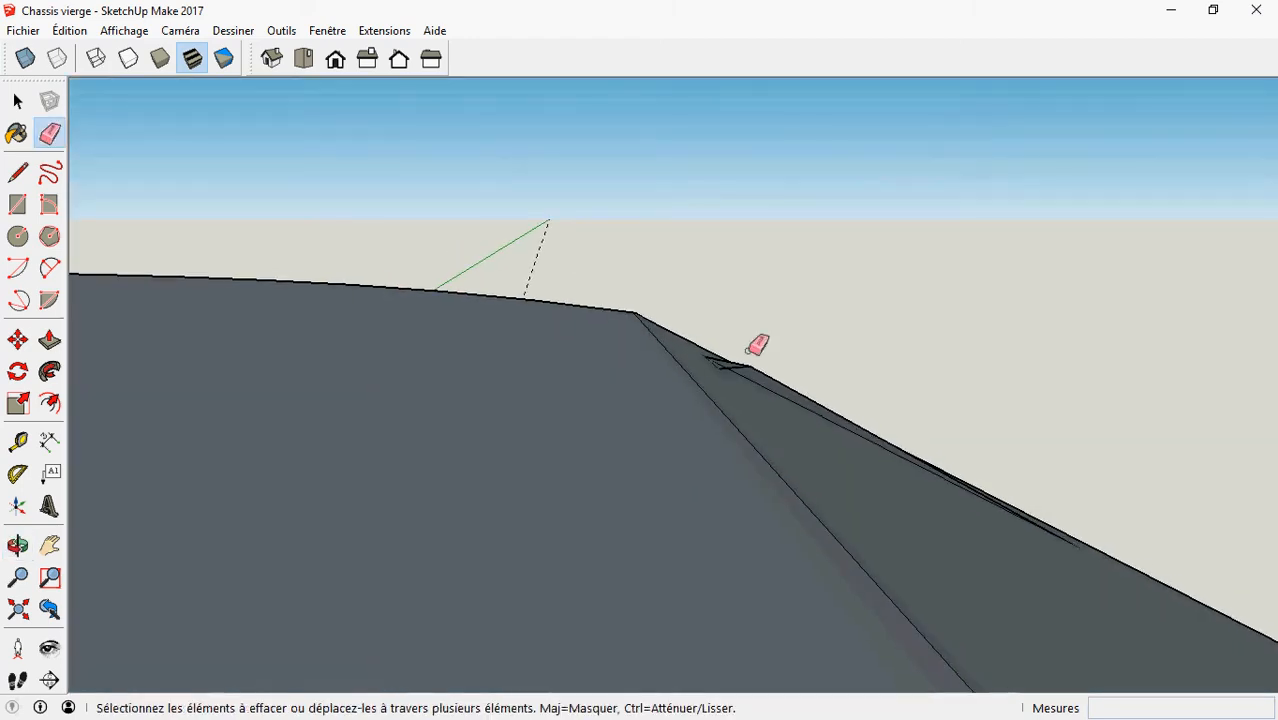
mouse_move(768, 364)
middle_down()
mouse_move(742, 397)
mouse_move(760, 399)
middle_up()
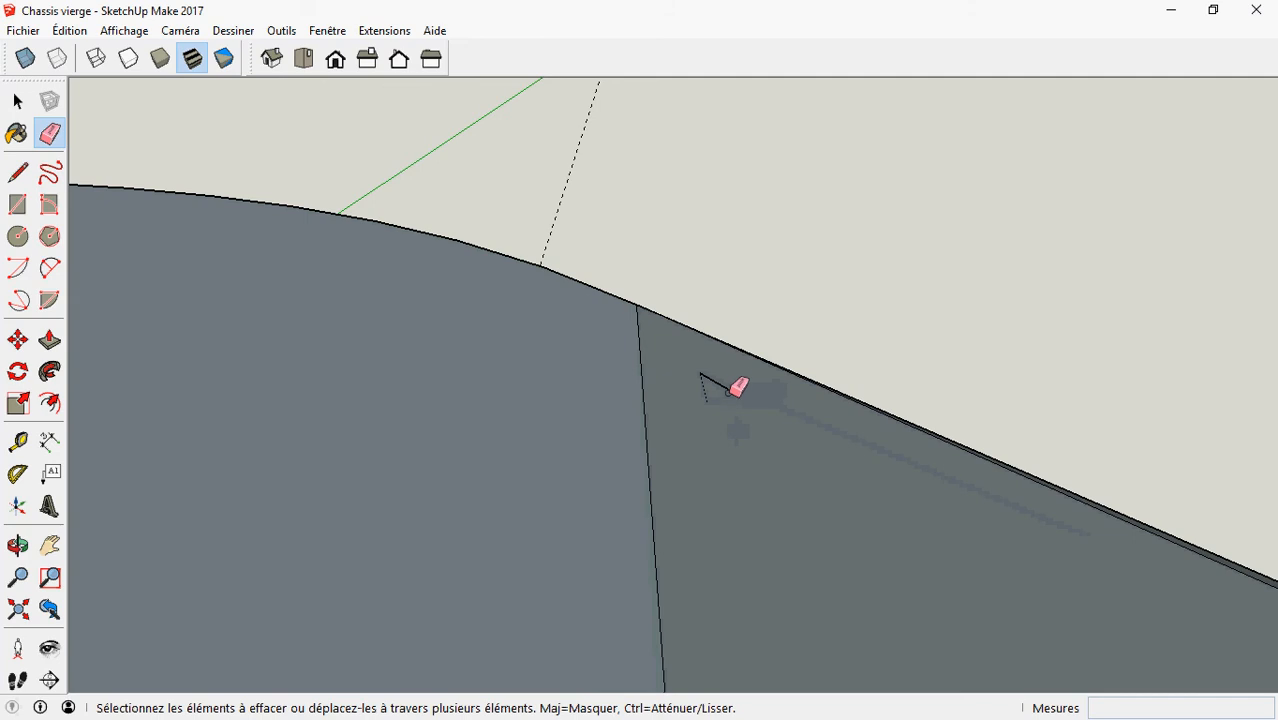
mouse_move(716, 386)
middle_down()
mouse_move(625, 411)
mouse_move(582, 377)
middle_up()
scroll(589, 343, up, 2)
scroll(589, 343, up, 1)
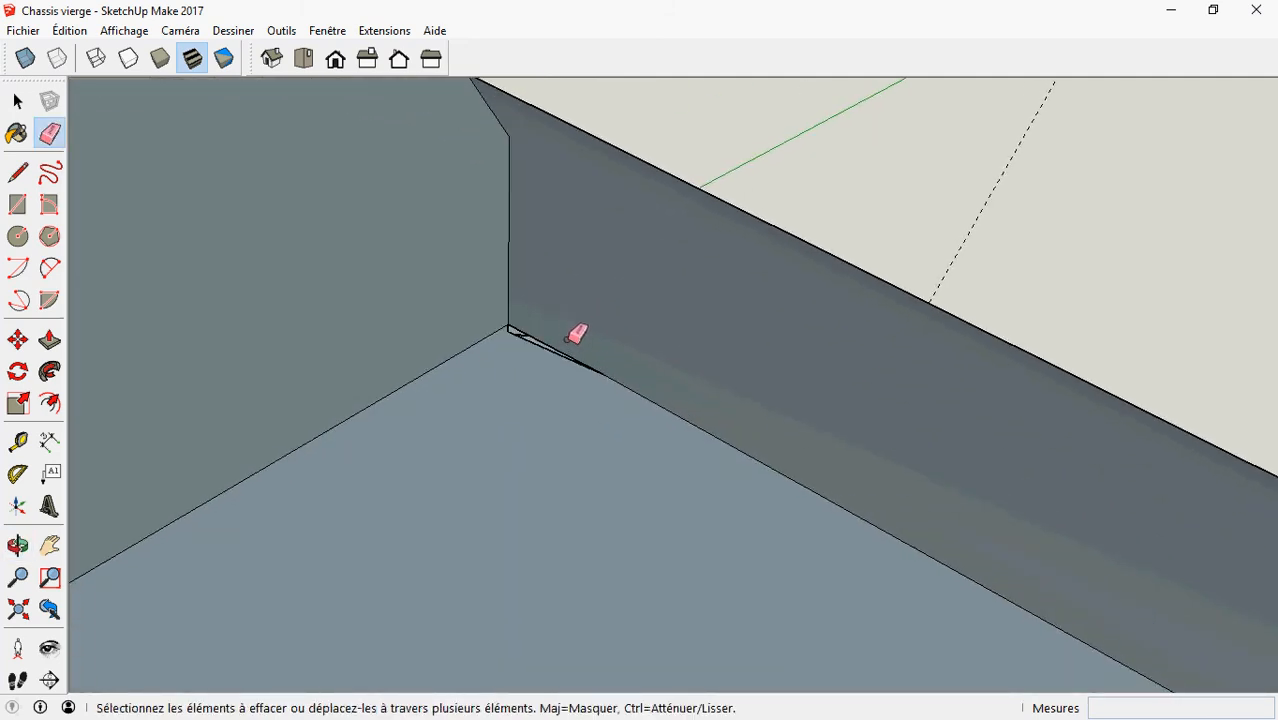
Erase the remaining tiny overlapping edges where the roof, sloped side and curved end meet
mouse_move(573, 331)
middle_down()
mouse_move(562, 357)
mouse_move(526, 372)
middle_up()
click(512, 376)
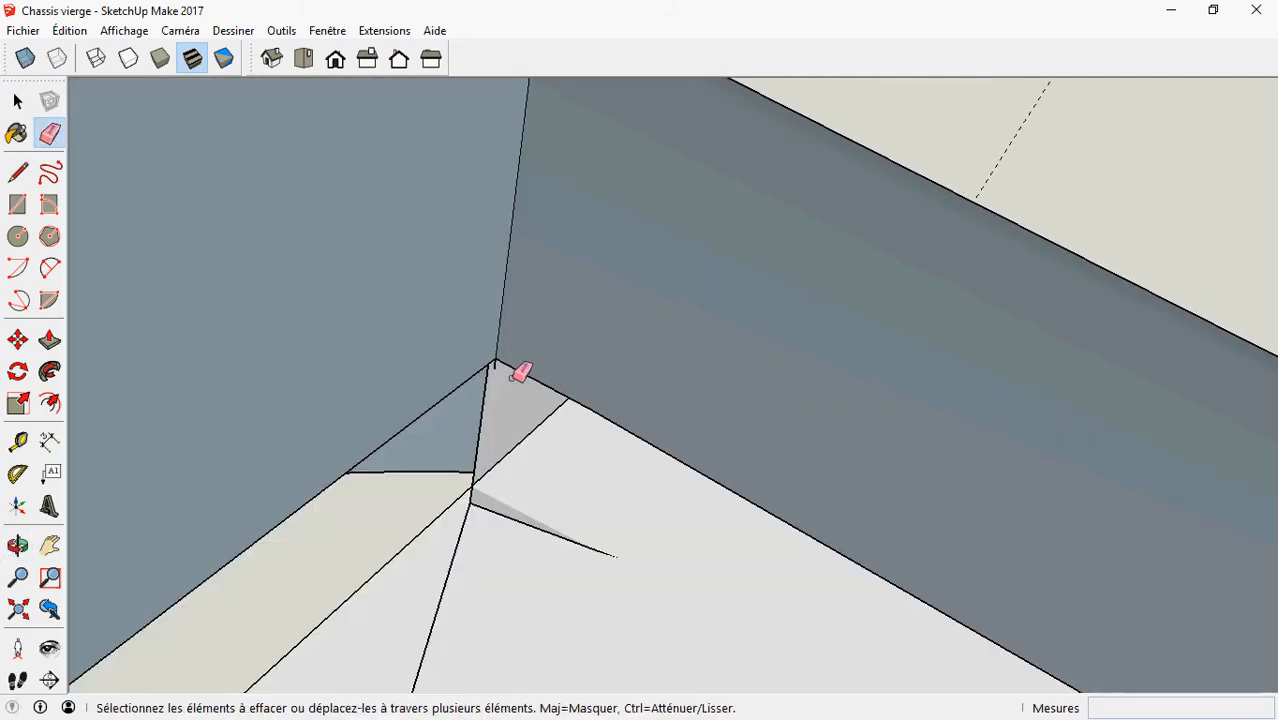
click(530, 374)
mouse_move(533, 419)
middle_down()
mouse_move(722, 320)
mouse_move(776, 274)
mouse_move(768, 318)
middle_up()
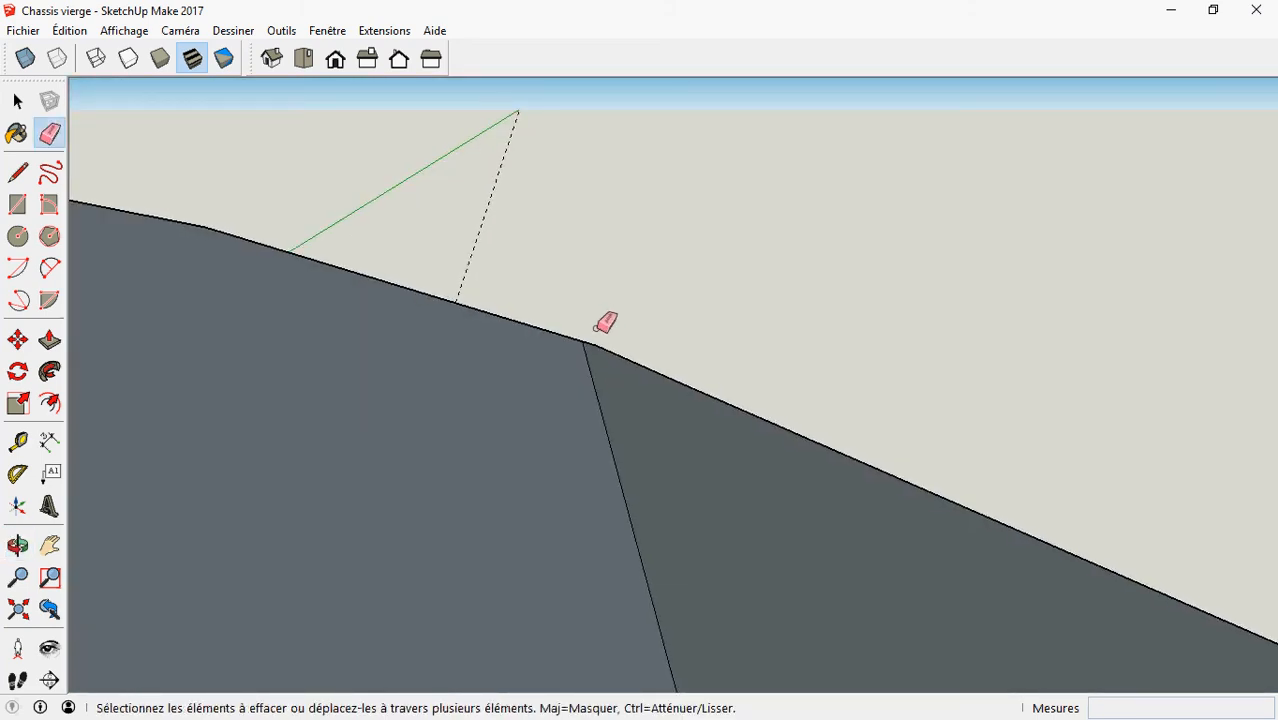
mouse_move(605, 320)
middle_down()
mouse_move(625, 371)
mouse_move(461, 497)
middle_up()
middle_drag(612, 421, 567, 403)
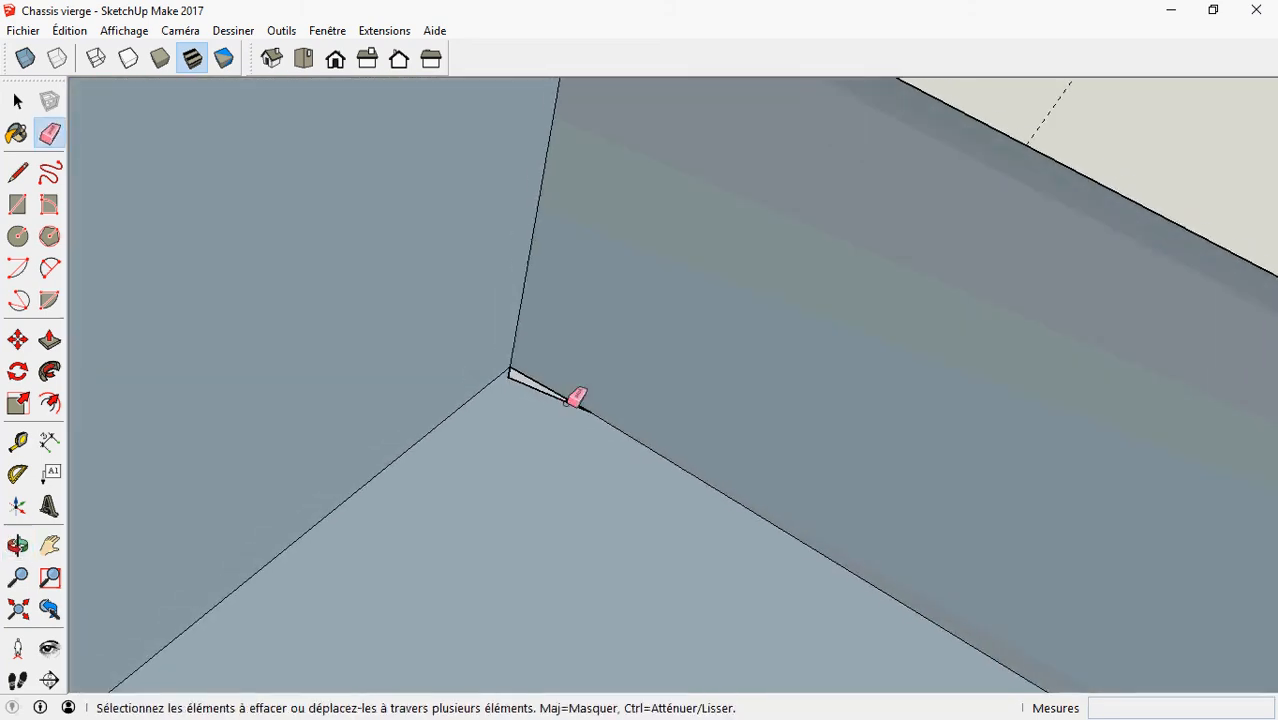
scroll(664, 314, down, 7)
scroll(688, 303, down, 10)
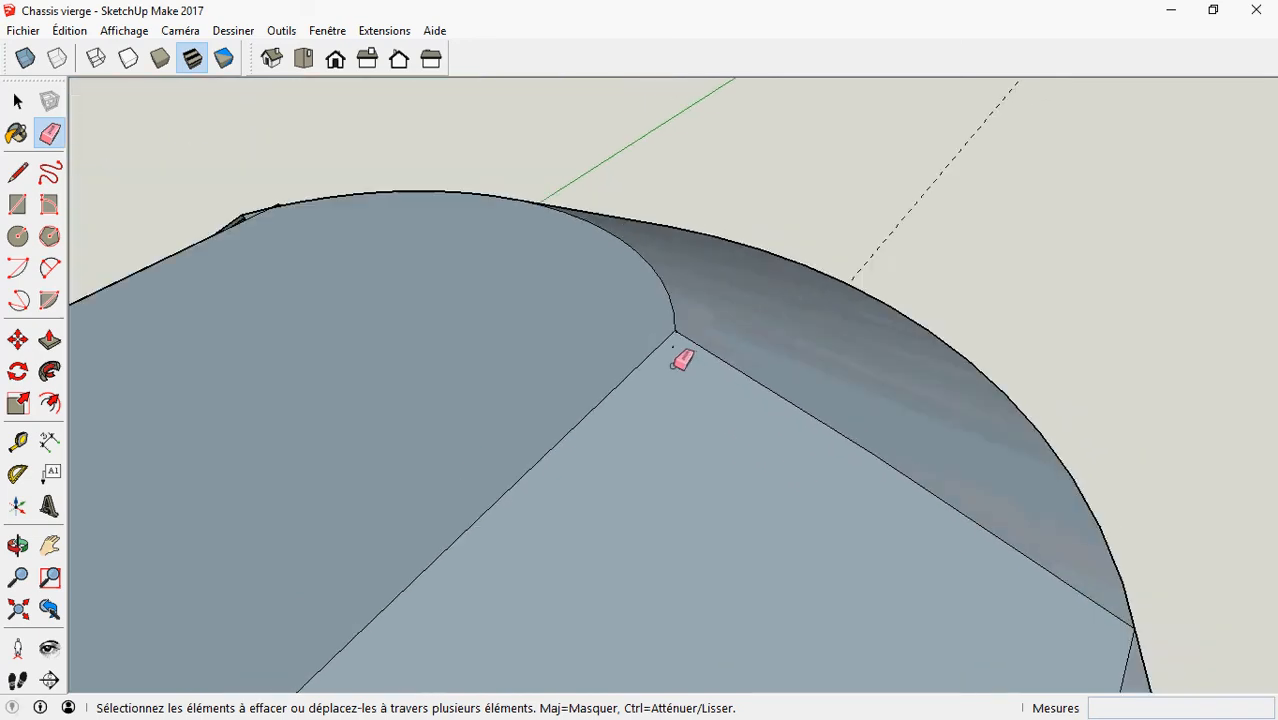
Draw a line across the gap at the shell's base, joining the bottom corners of the curved end and the straight side
middle_drag(943, 304, 648, 454)
mouse_move(894, 594)
middle_down()
mouse_move(884, 573)
mouse_move(899, 485)
mouse_move(870, 271)
mouse_move(882, 220)
mouse_move(1061, 237)
mouse_move(913, 414)
middle_up()
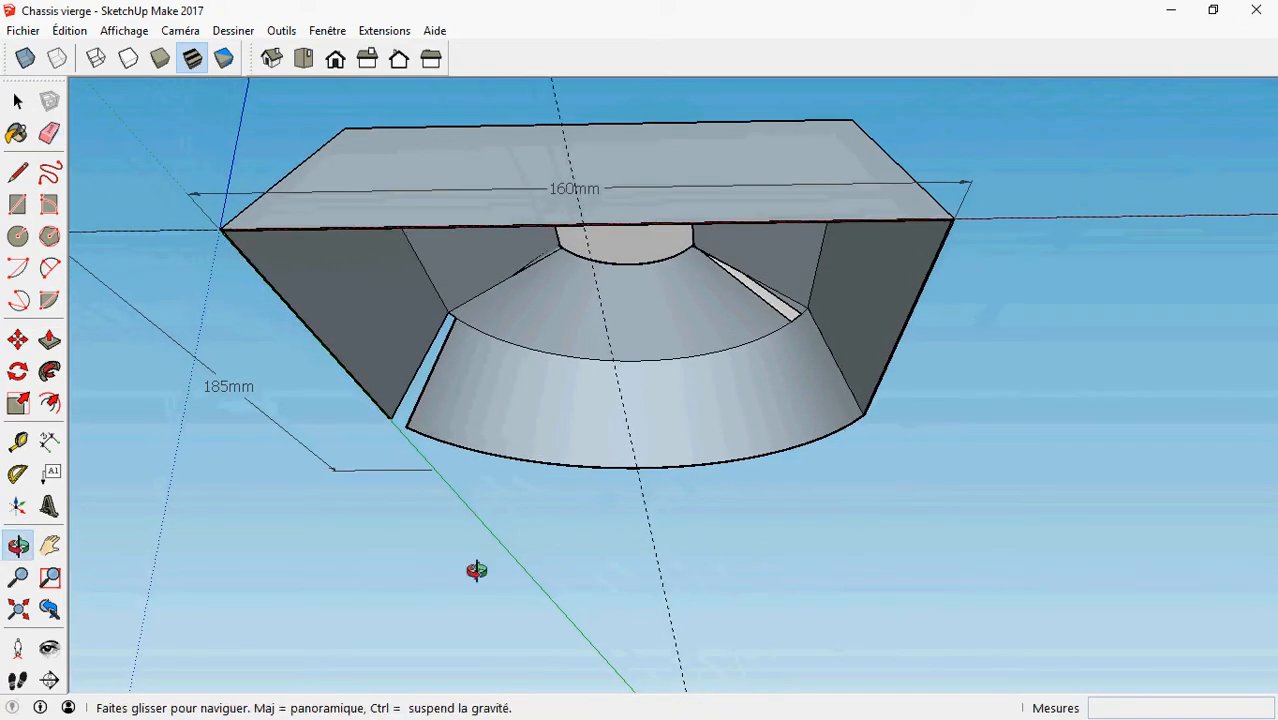
mouse_move(479, 571)
middle_down()
mouse_move(713, 551)
mouse_move(969, 651)
mouse_move(576, 505)
mouse_move(747, 565)
middle_up()
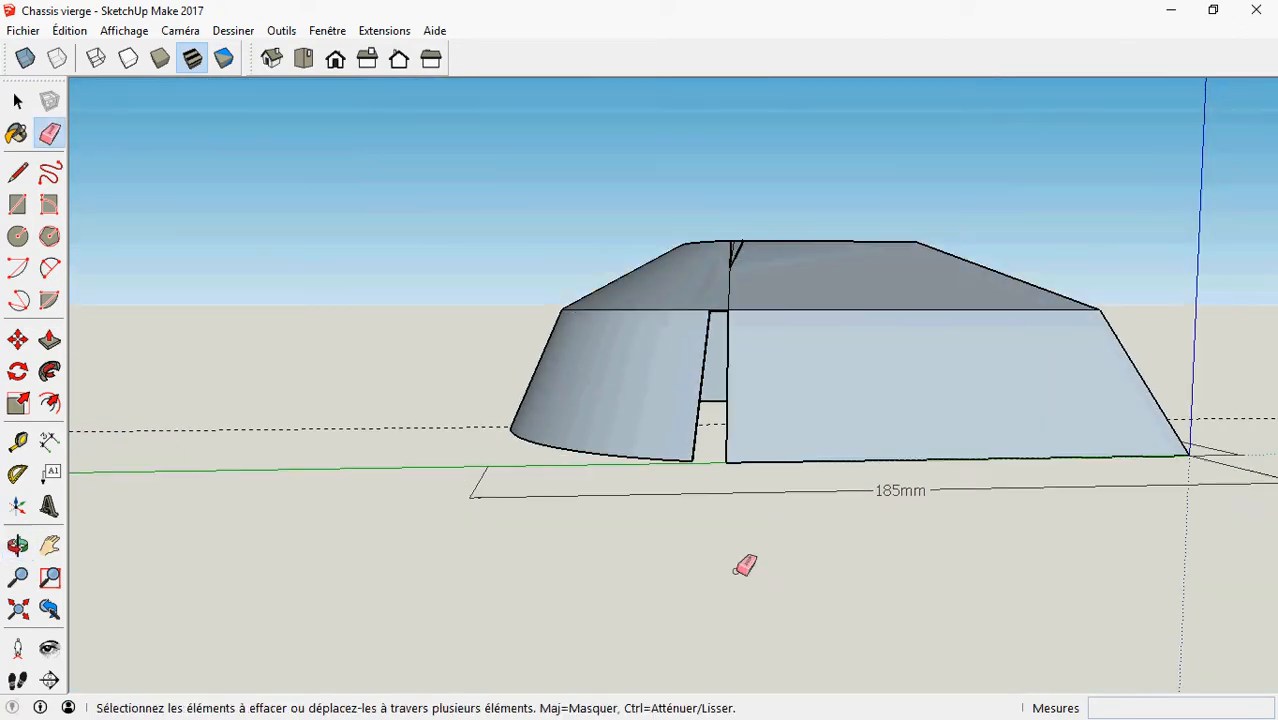
scroll(759, 493, up, 4)
mouse_move(746, 369)
middle_down()
mouse_move(727, 380)
mouse_move(802, 460)
middle_up()
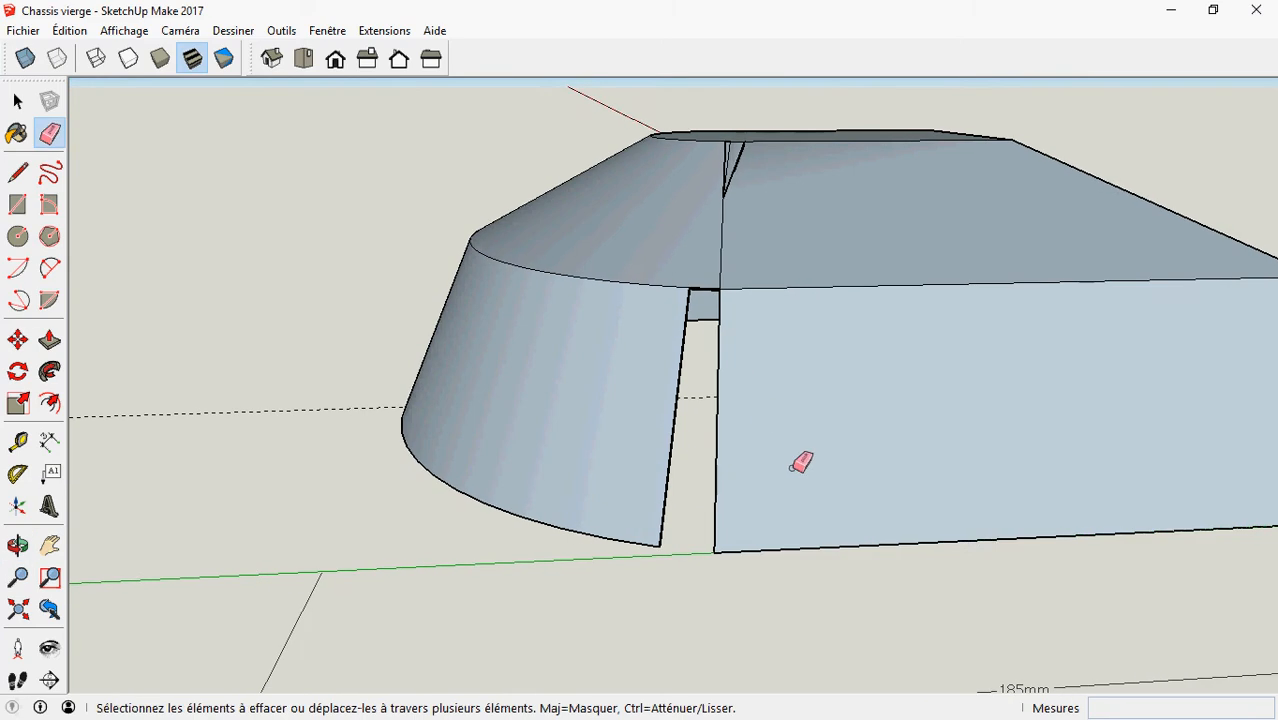
scroll(780, 461, up, 3)
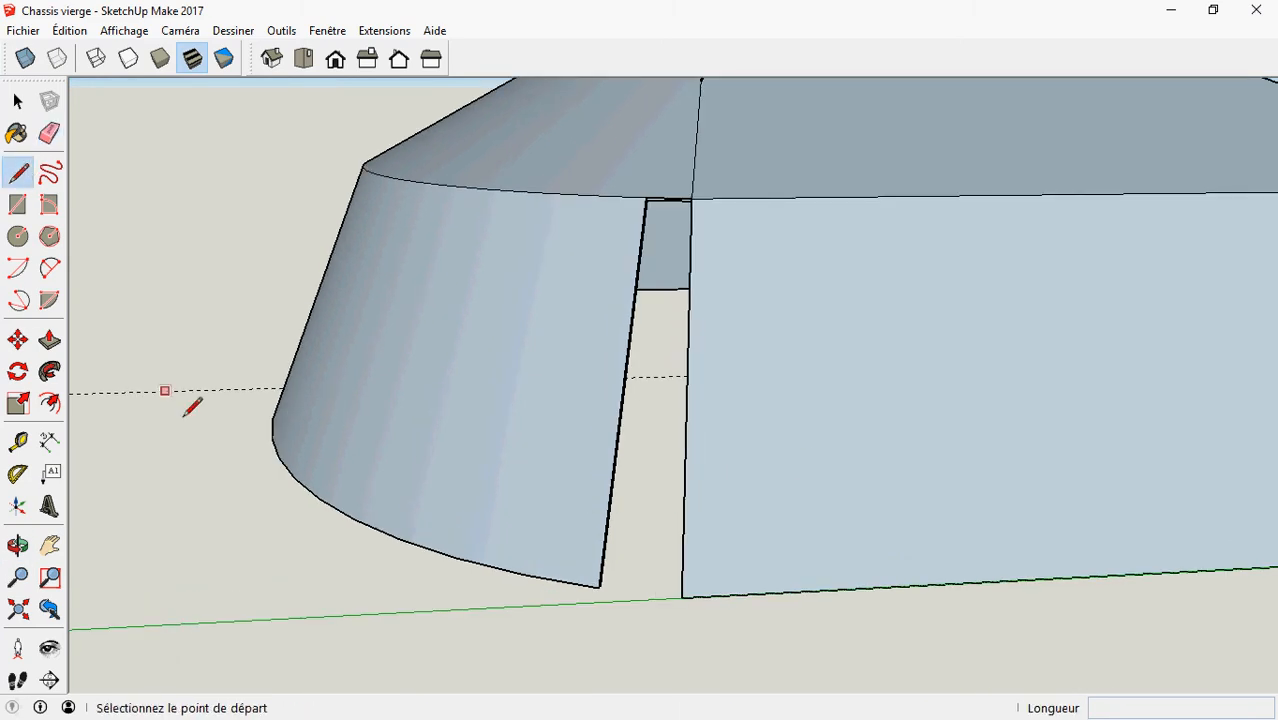
scroll(608, 604, up, 5)
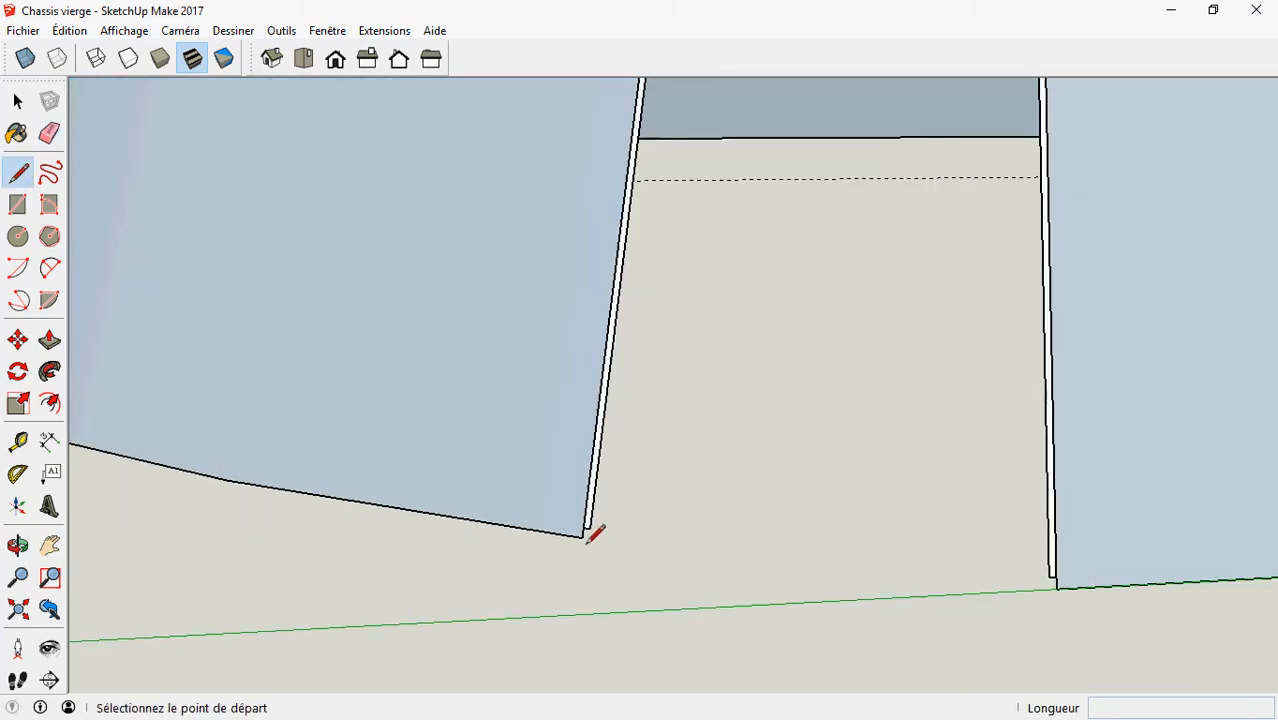
click(1056, 588)
middle_drag(1027, 607, 525, 400)
scroll(525, 400, down, 1)
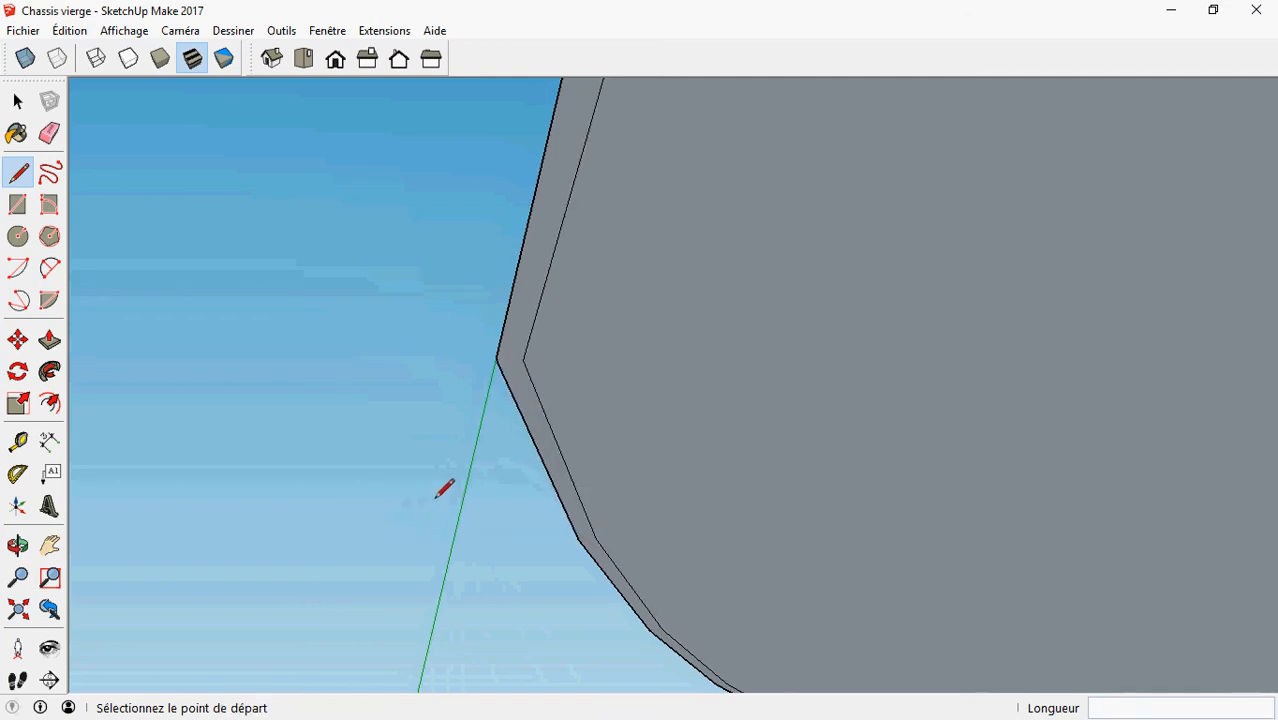
key(space)
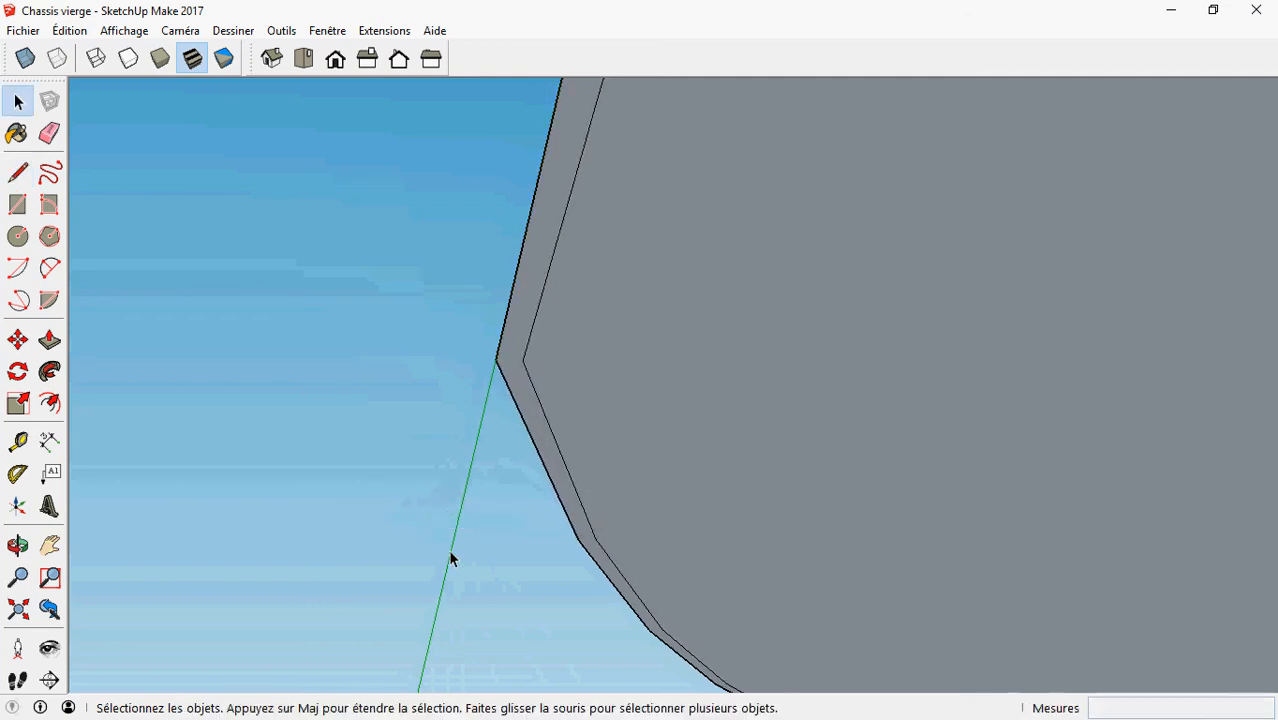
Show the whole model and view the body shell from its straight end and opposite side
middle_drag(440, 440, 395, 512)
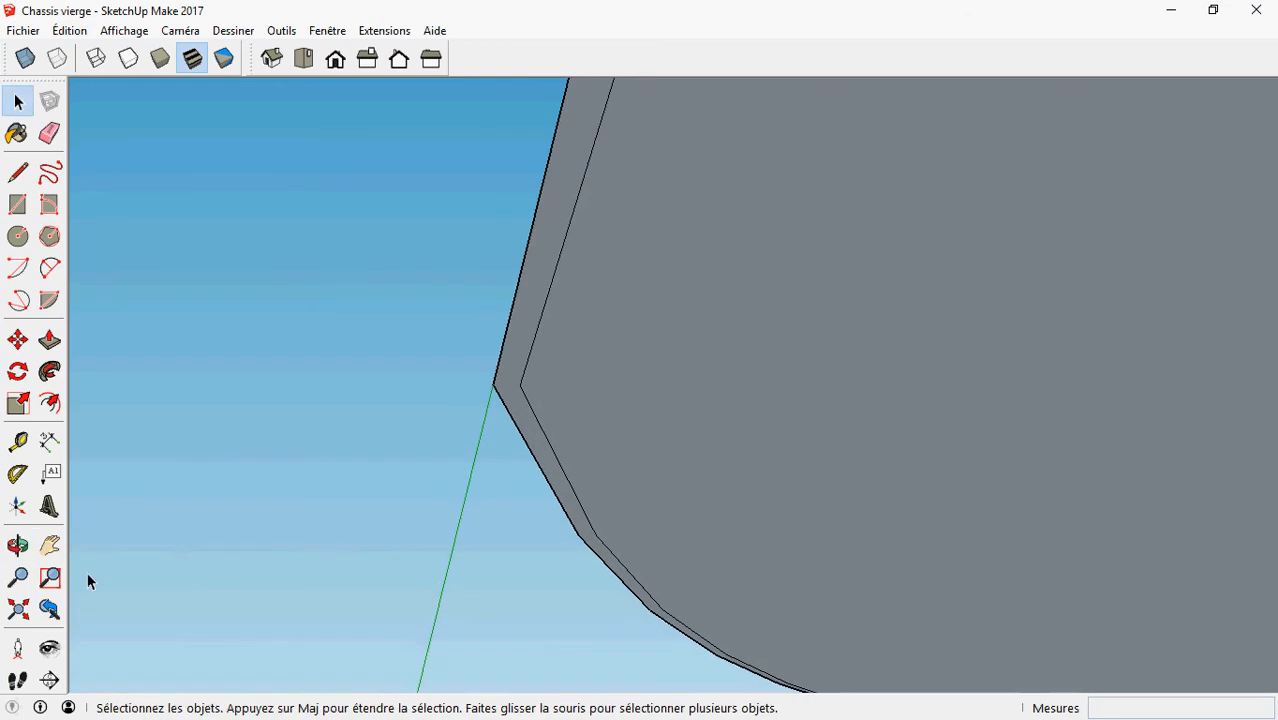
click(18, 609)
middle_drag(535, 496, 382, 322)
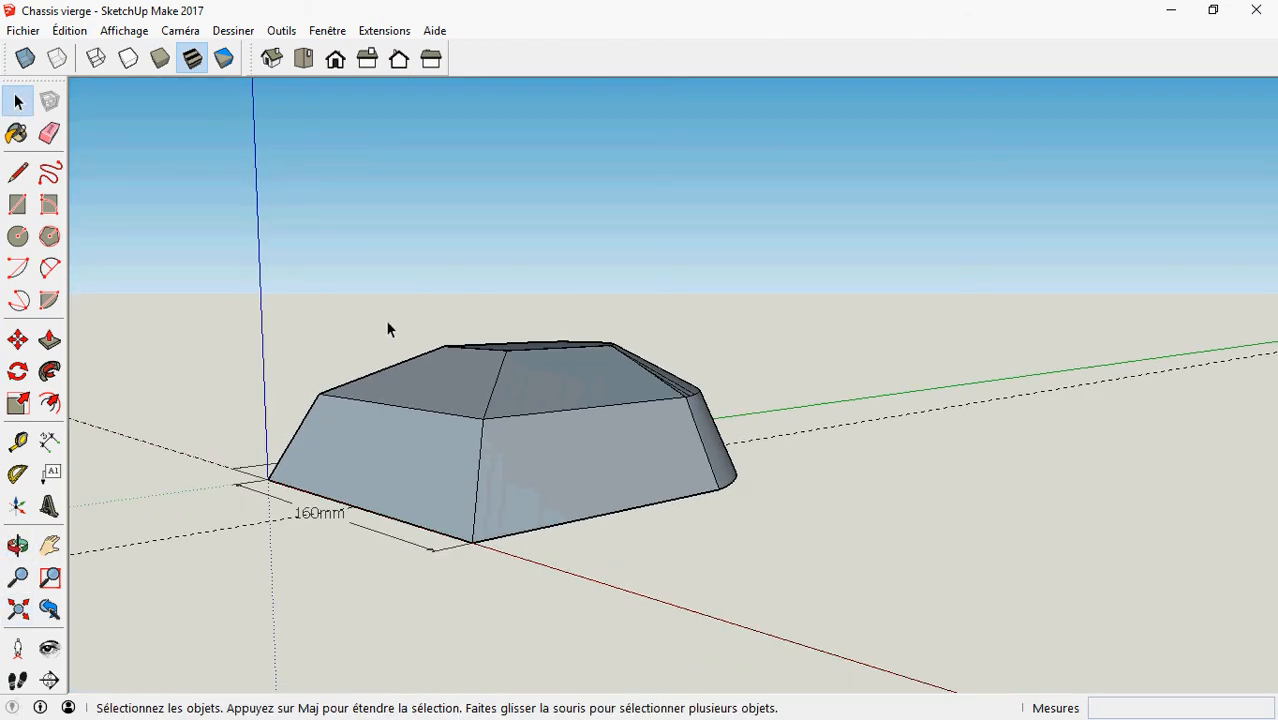